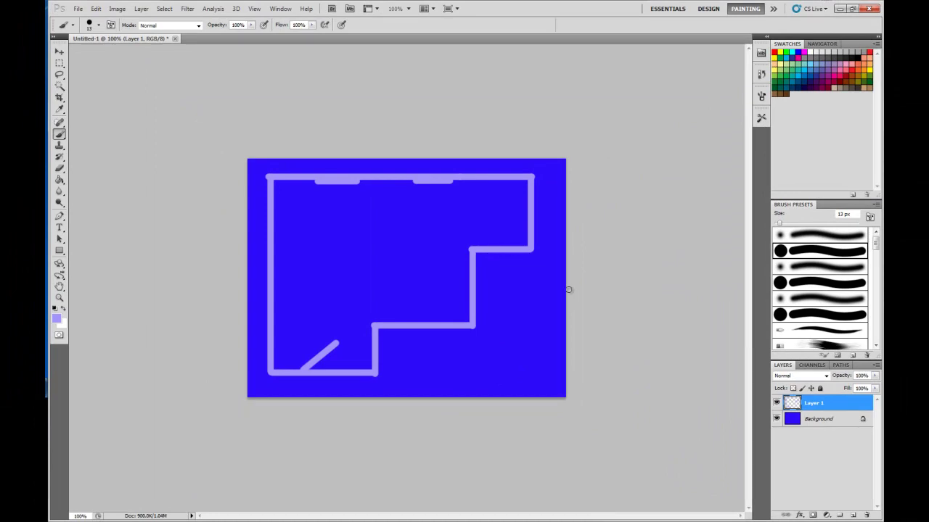
Save the floor plan drawing as a JPEG named FloorPlan on the Desktop, at quality 12 (Maximum)
click(77, 8)
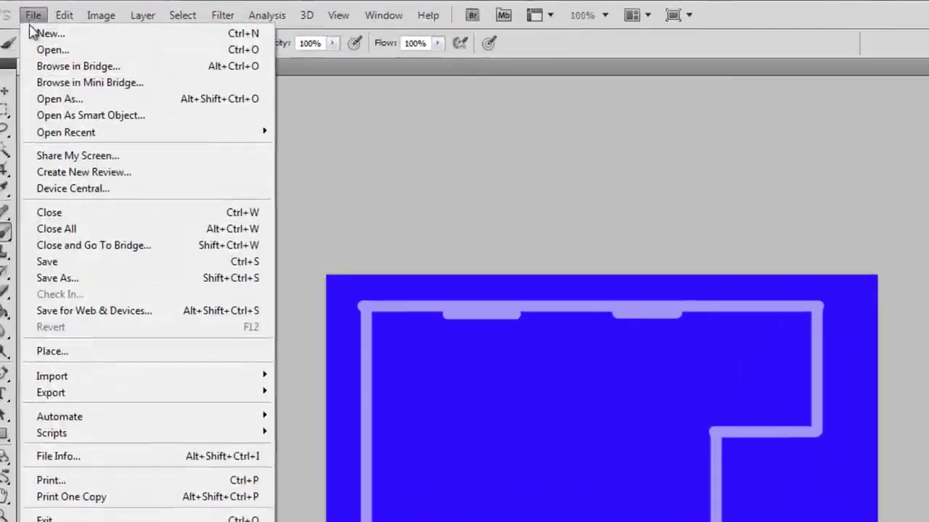
click(70, 205)
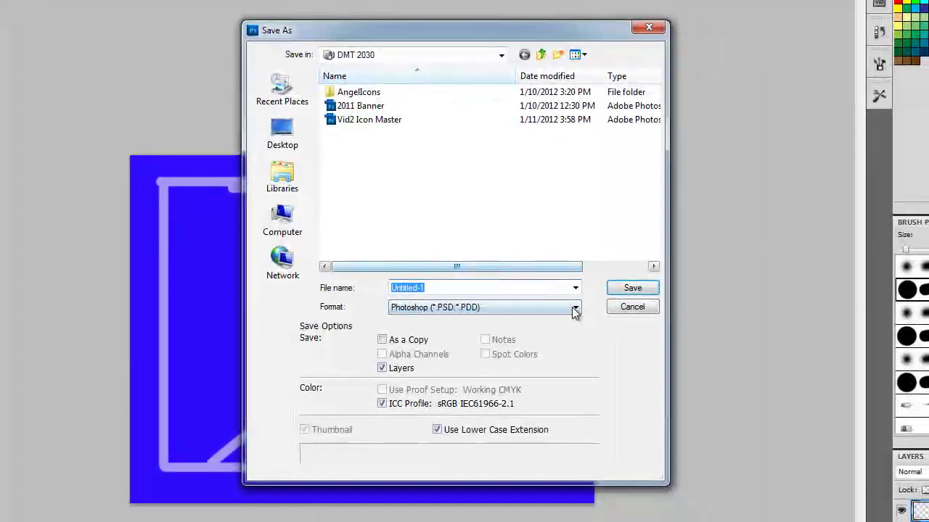
click(822, 439)
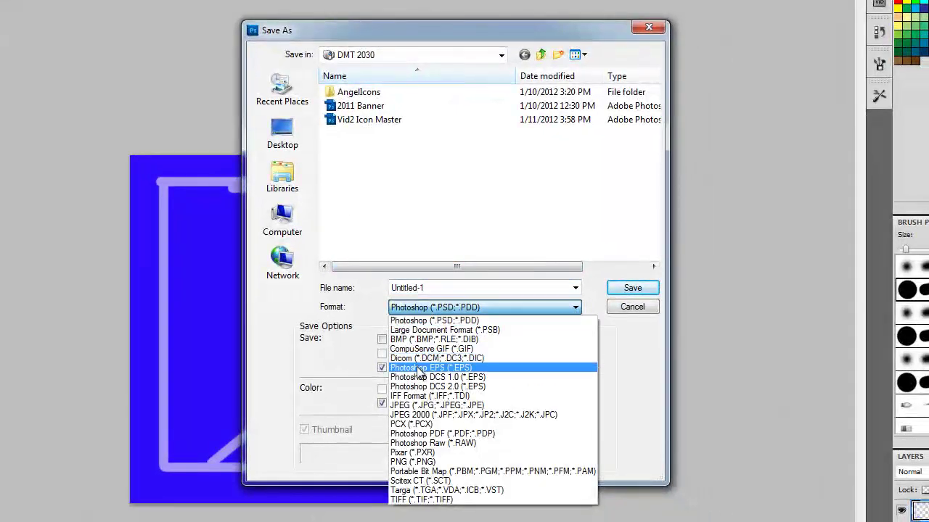
click(415, 406)
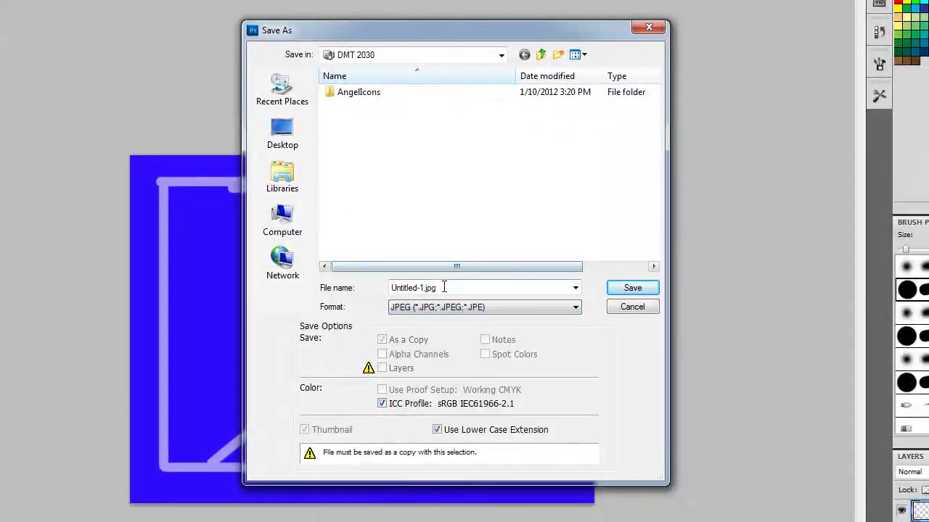
double_click(443, 287)
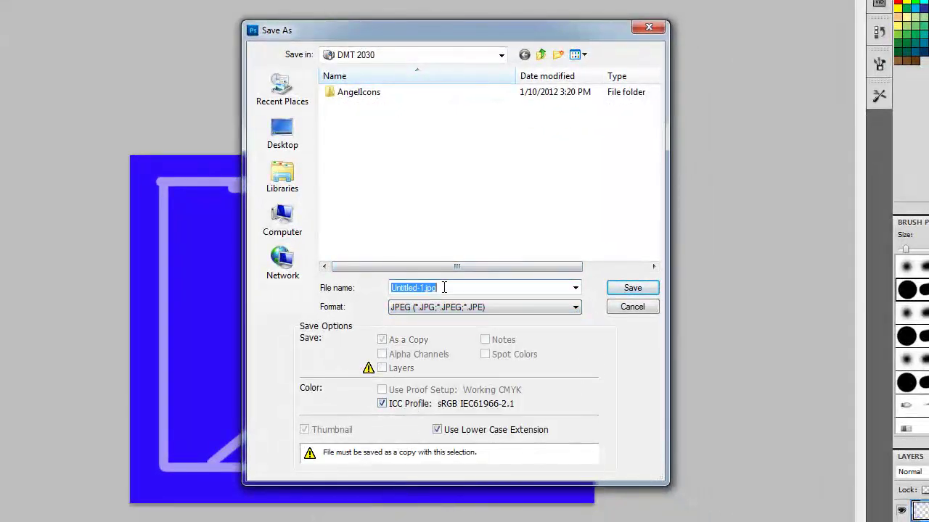
click(501, 55)
scroll(413, 145, up, 2)
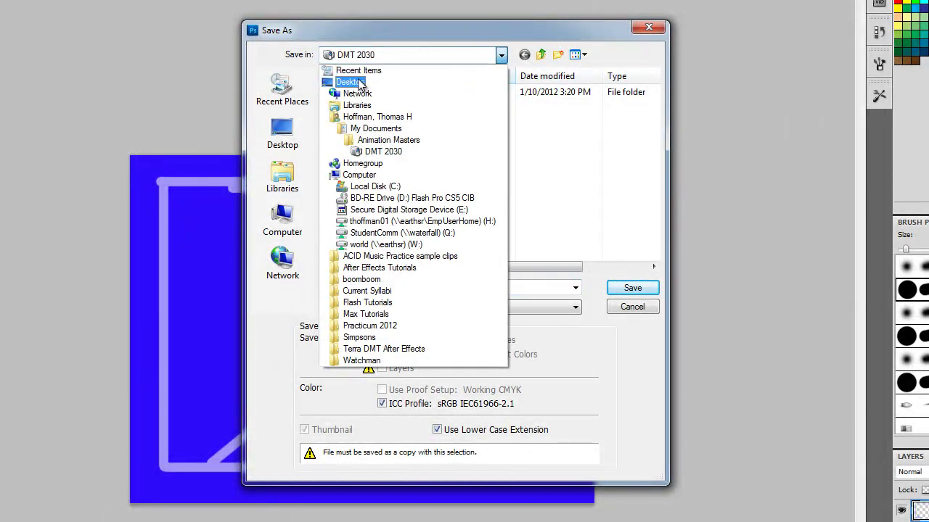
click(349, 79)
double_click(444, 288)
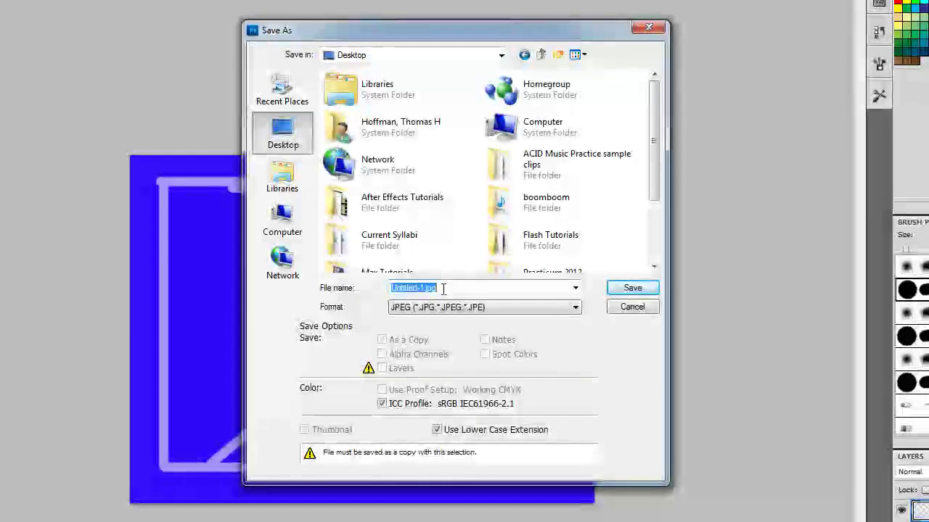
text(FloorPlan)
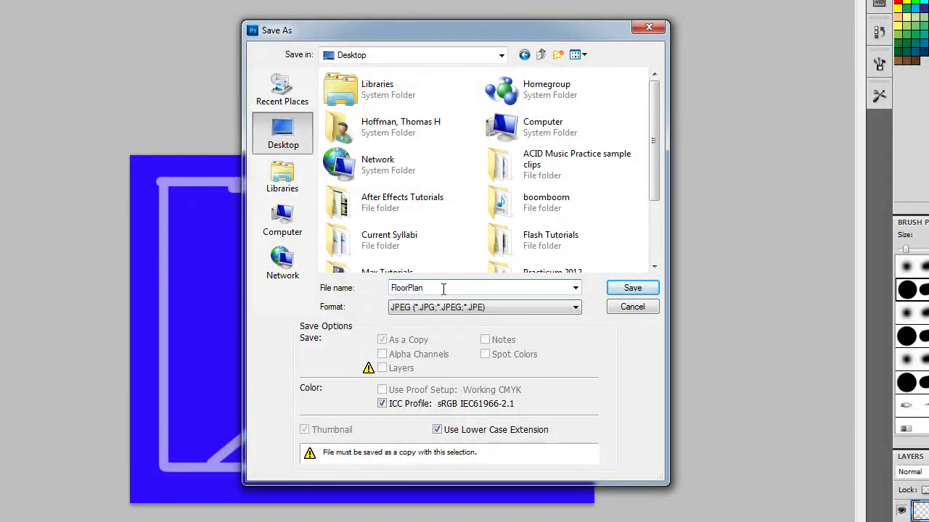
click(638, 289)
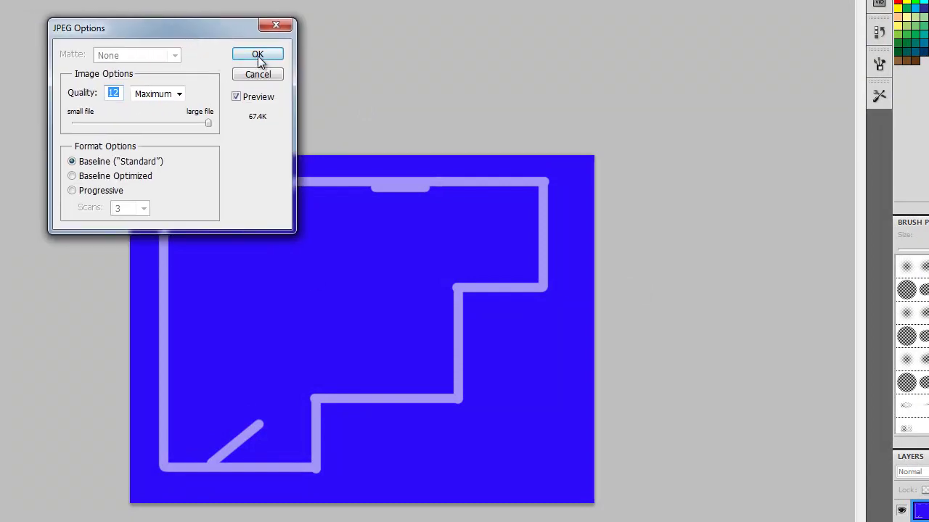
click(258, 55)
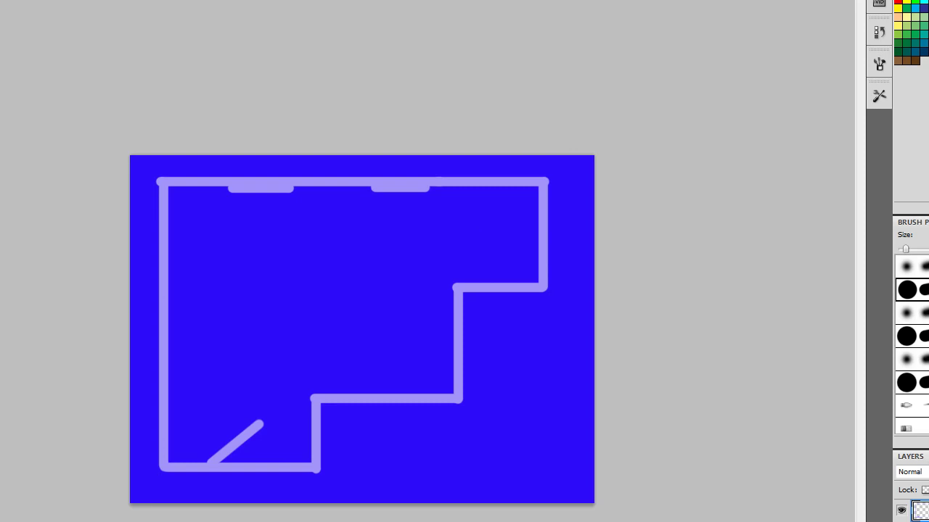
Switch to 3ds Max and open the Viewport Background settings for the Top viewport
key(ctrl+q)
click(452, 214)
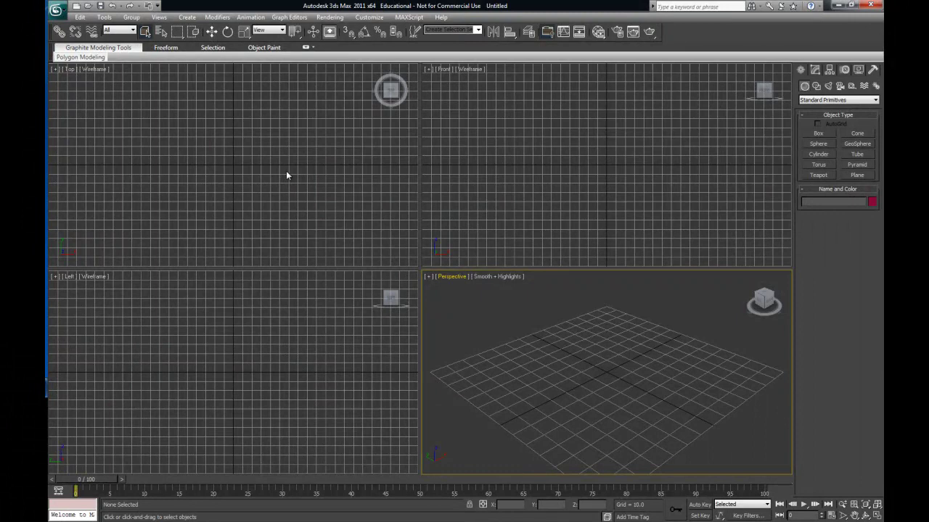
click(222, 153)
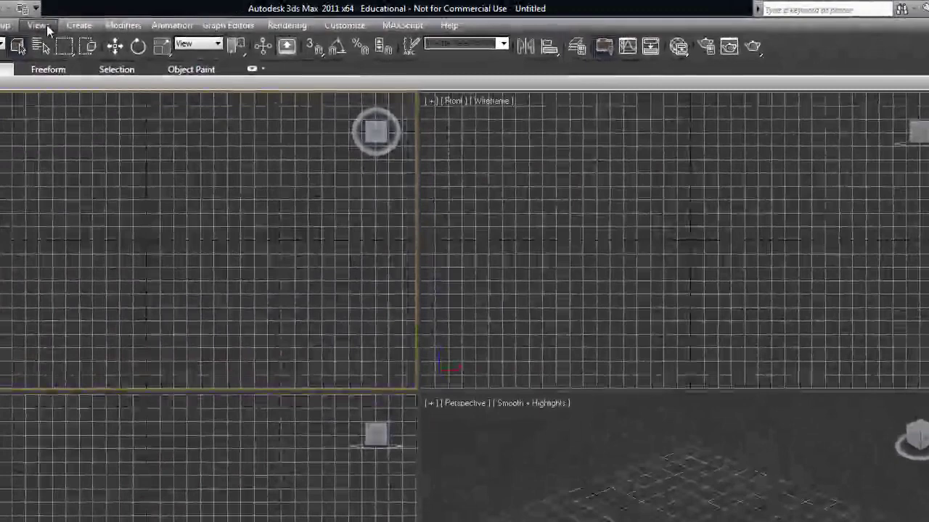
click(163, 18)
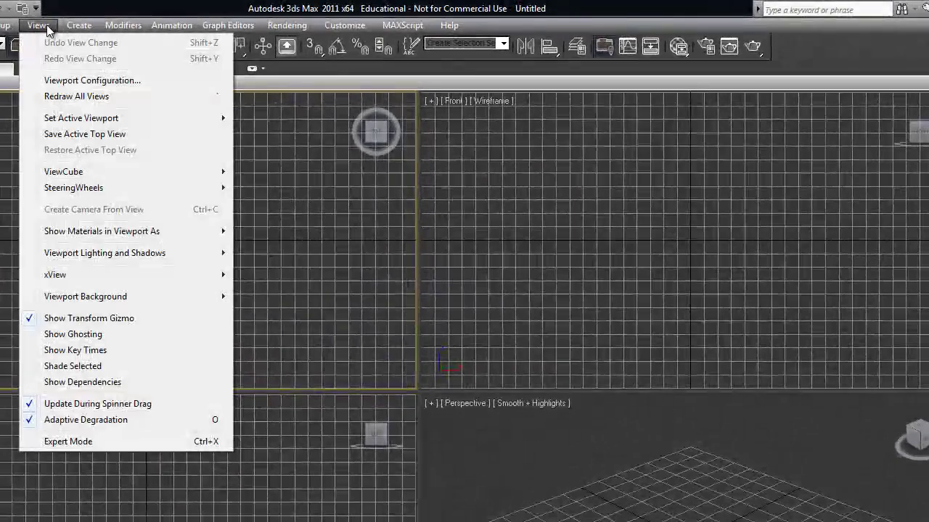
mouse_move(55, 297)
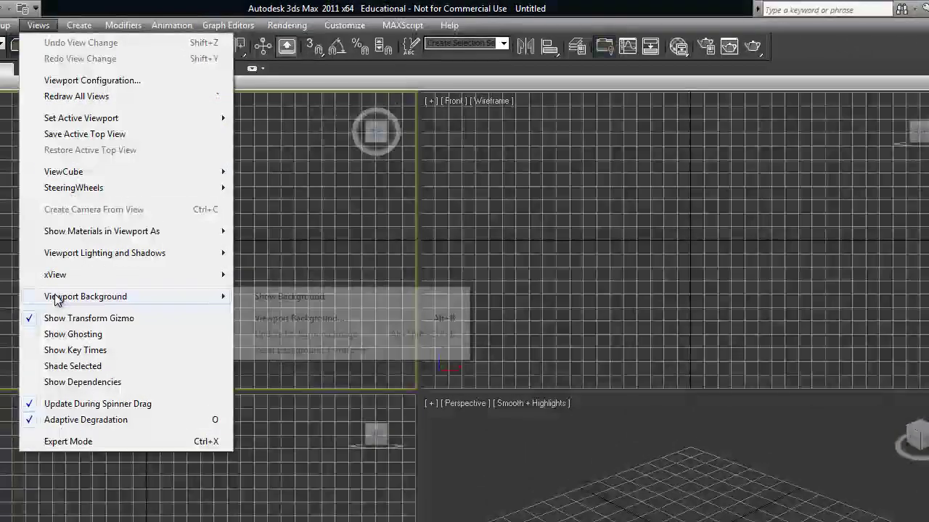
click(279, 318)
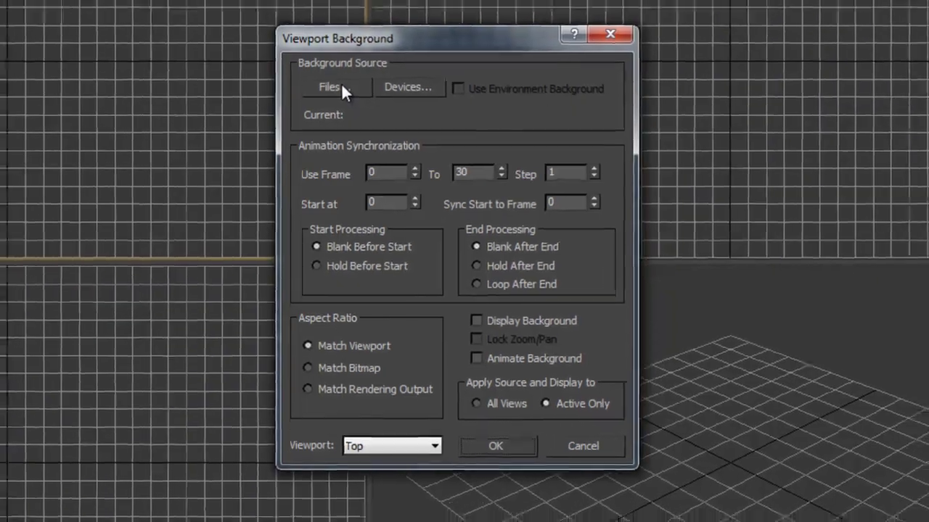
Choose the FloorPlan JPEG from the Desktop as the Top viewport's background image
click(341, 82)
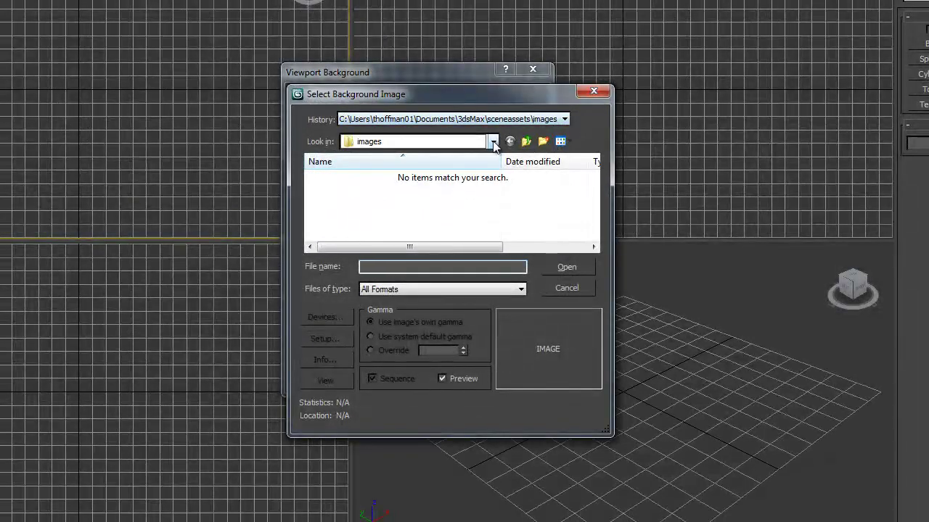
click(493, 142)
click(370, 156)
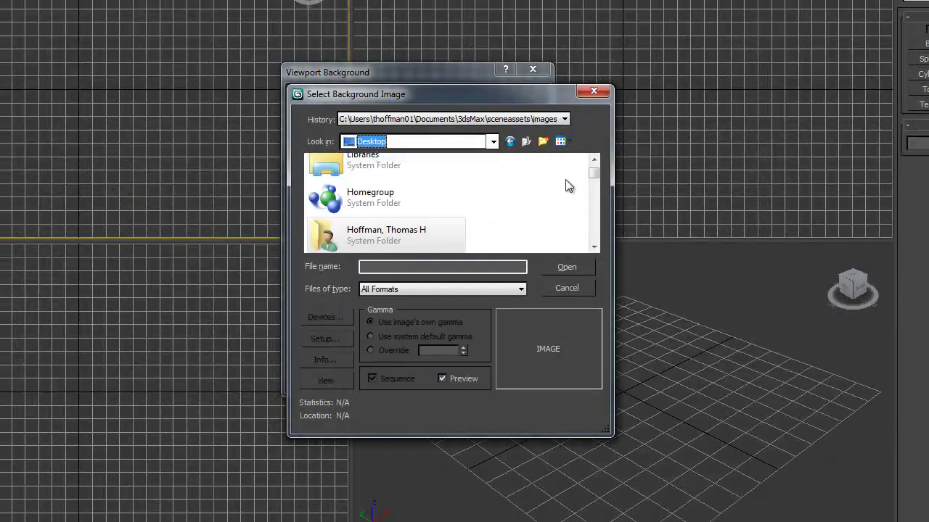
click(594, 190)
drag(593, 191, 593, 237)
click(377, 206)
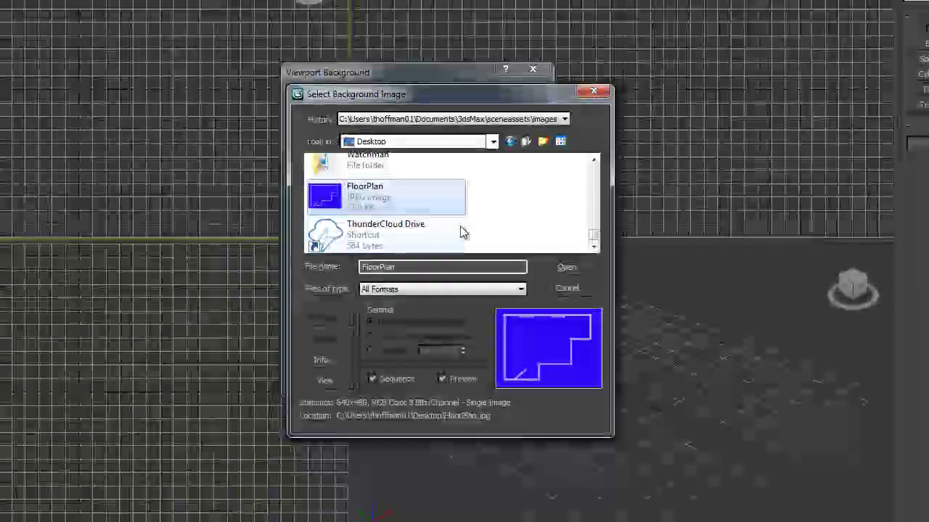
click(572, 265)
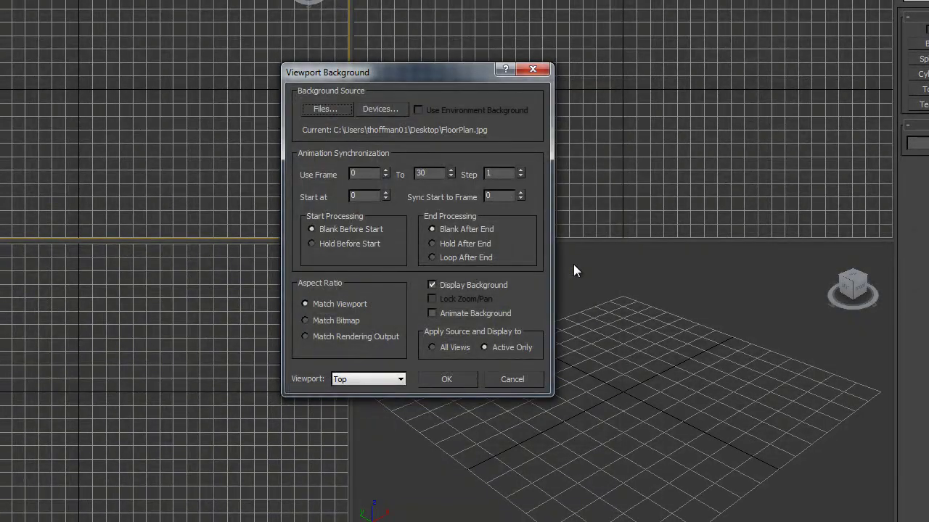
Set the Top viewport background to Match Bitmap with Lock Zoom/Pan, and maximize that viewport
click(306, 321)
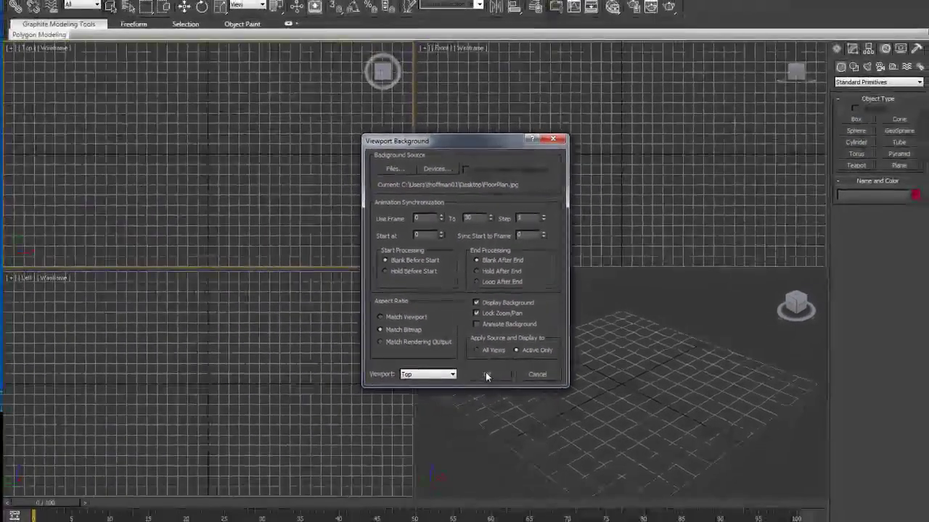
click(486, 375)
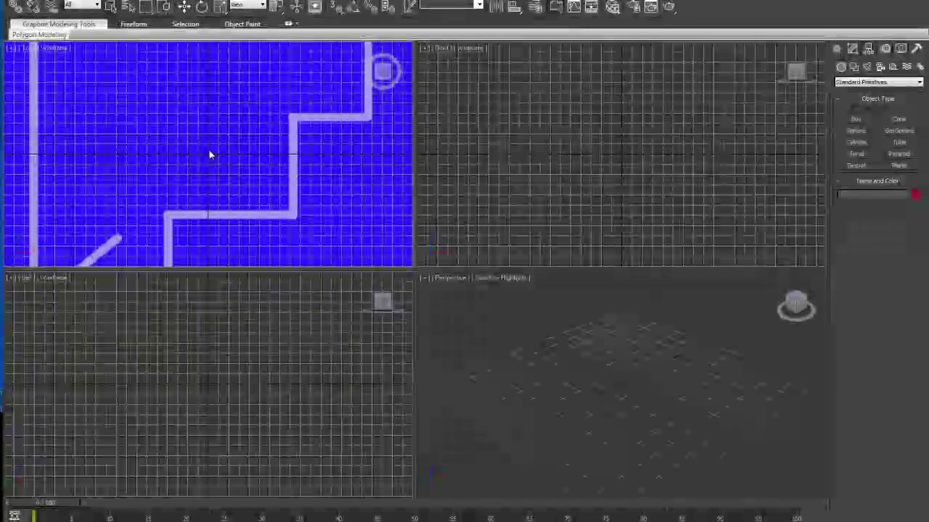
scroll(209, 153, down, 5)
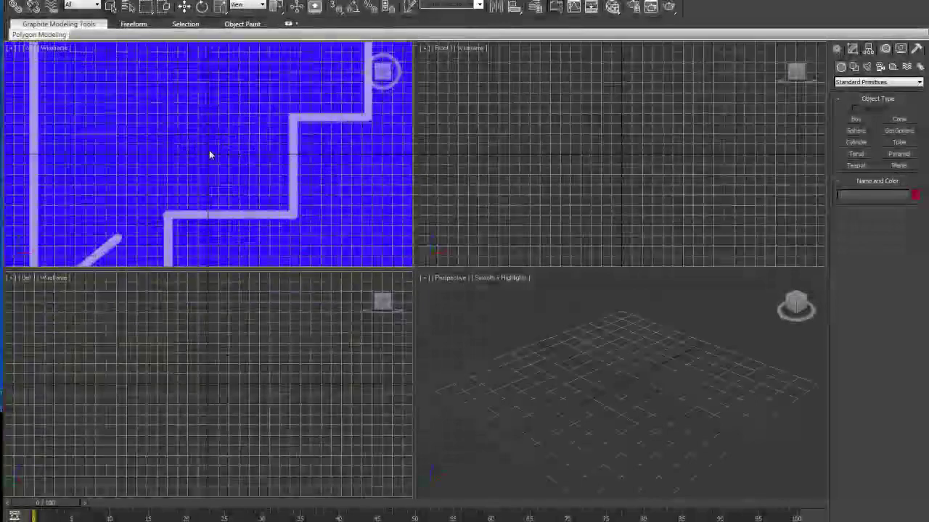
scroll(209, 153, down, 5)
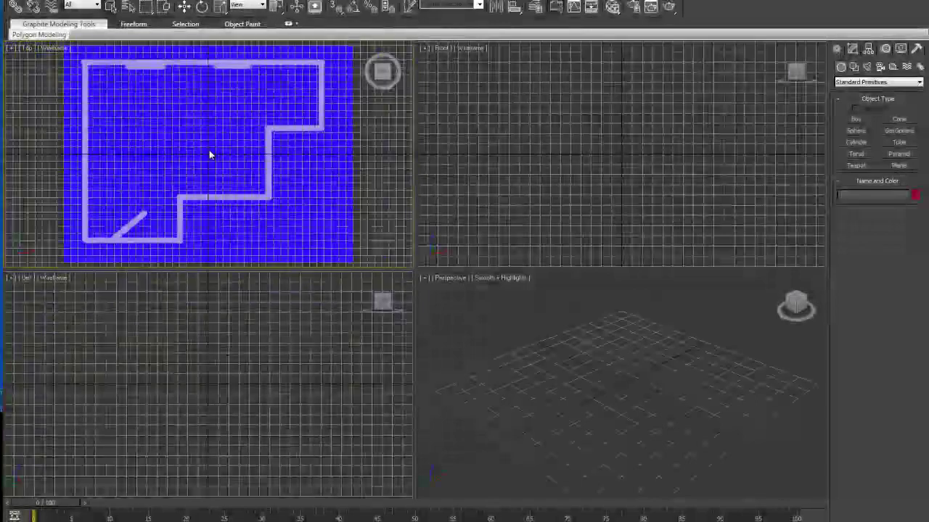
middle_drag(209, 153, 141, 160)
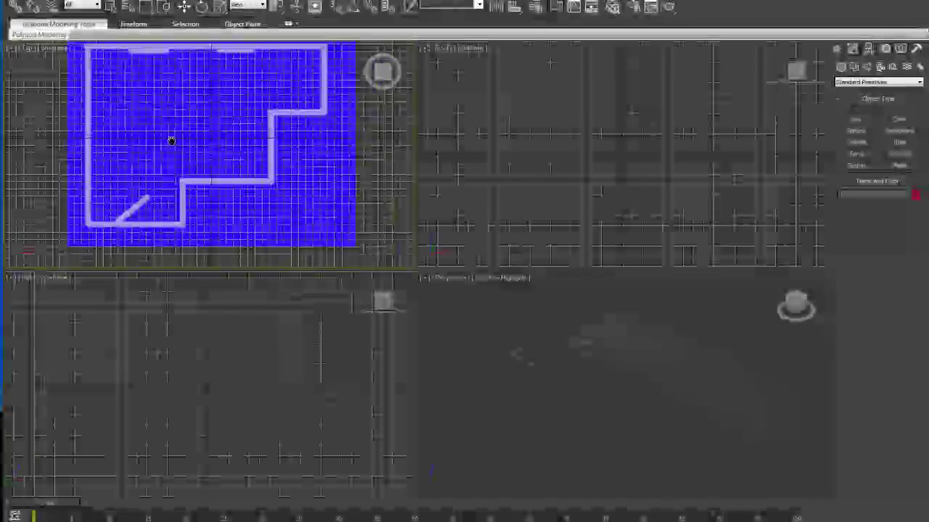
middle_drag(172, 141, 220, 160)
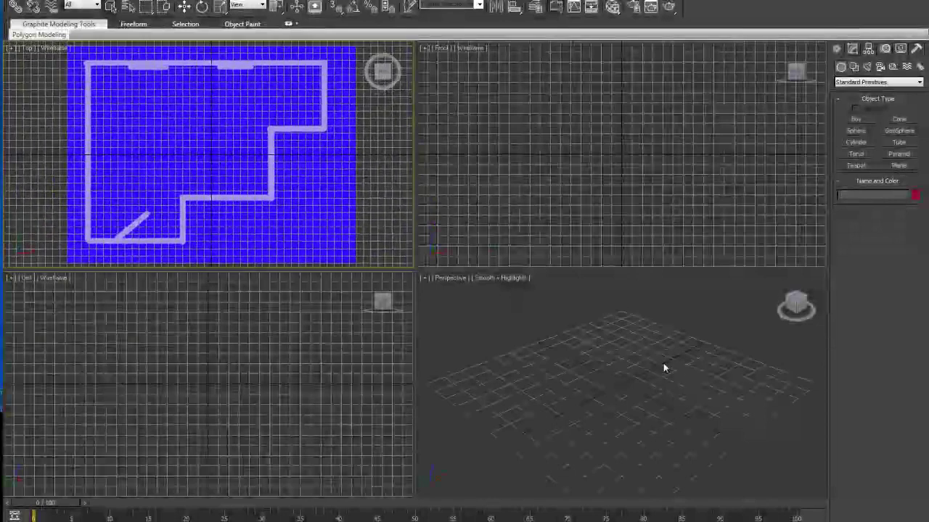
key(alt+w)
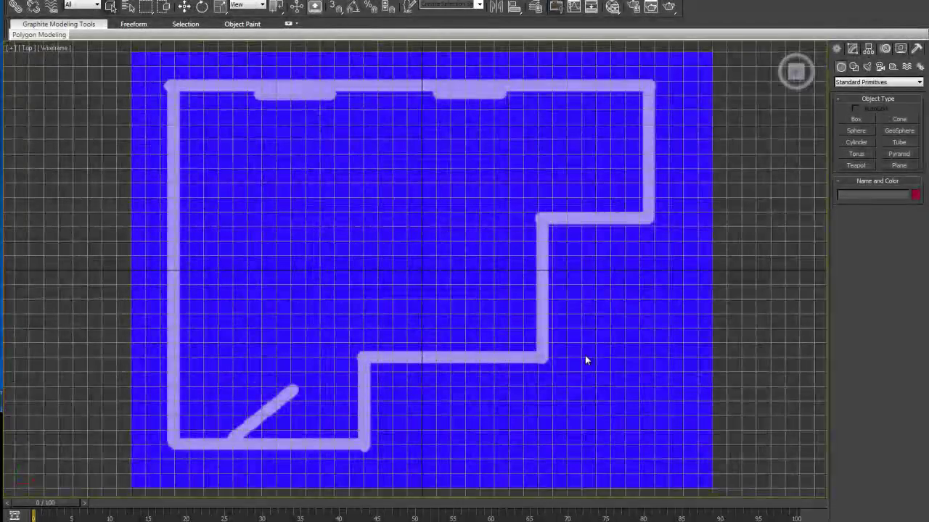
middle_drag(580, 346, 582, 346)
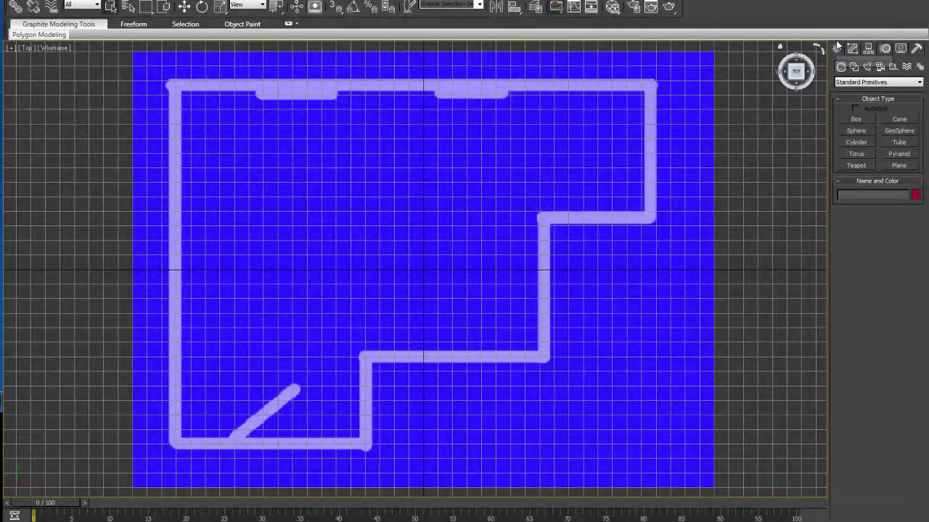
Trace the outer edge of the floor plan's walls from the upper-right corner with a Line, closing the spline
click(854, 67)
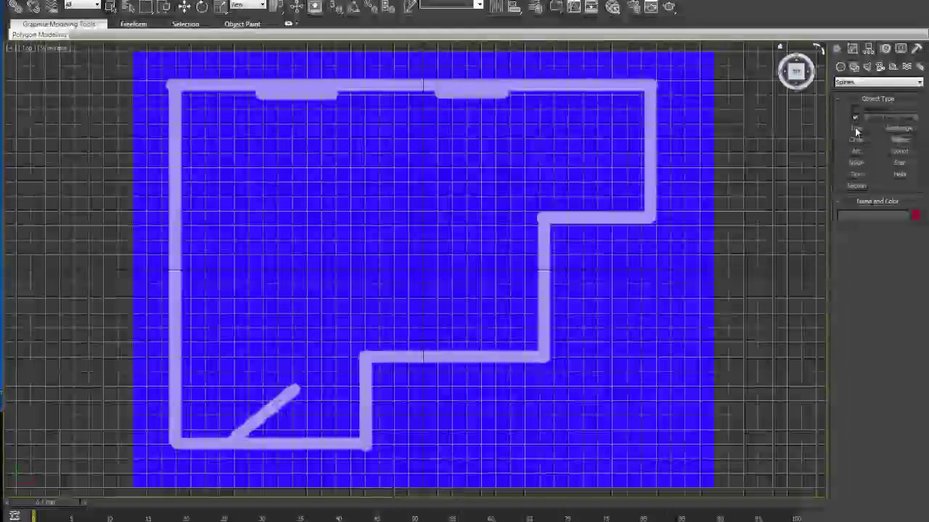
click(856, 128)
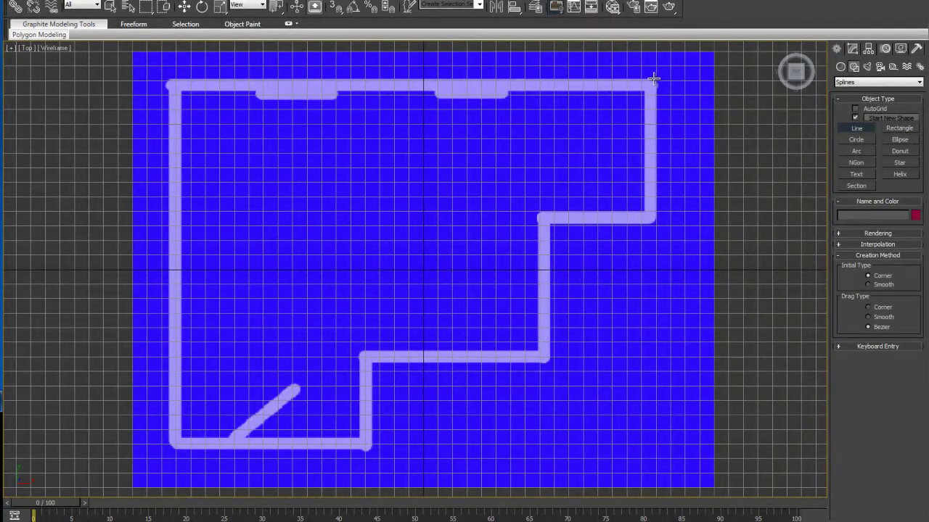
click(654, 77)
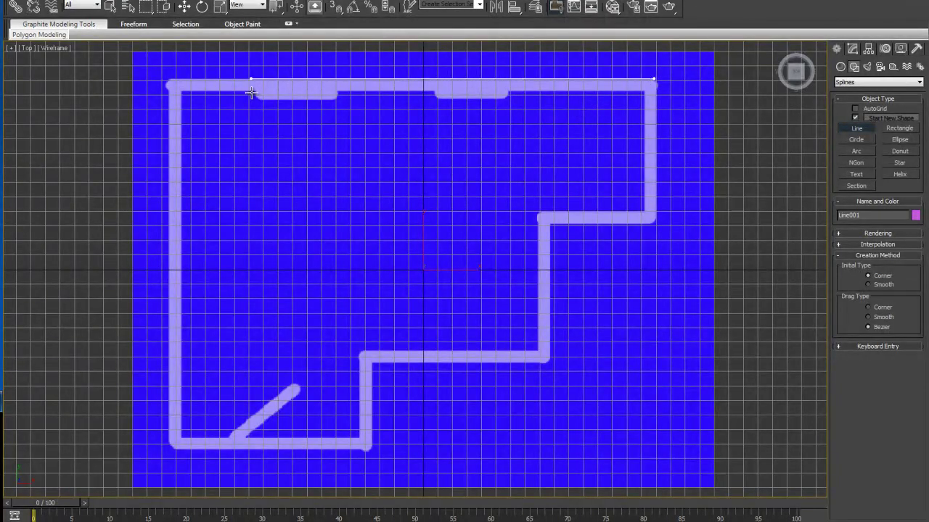
click(175, 88)
click(178, 448)
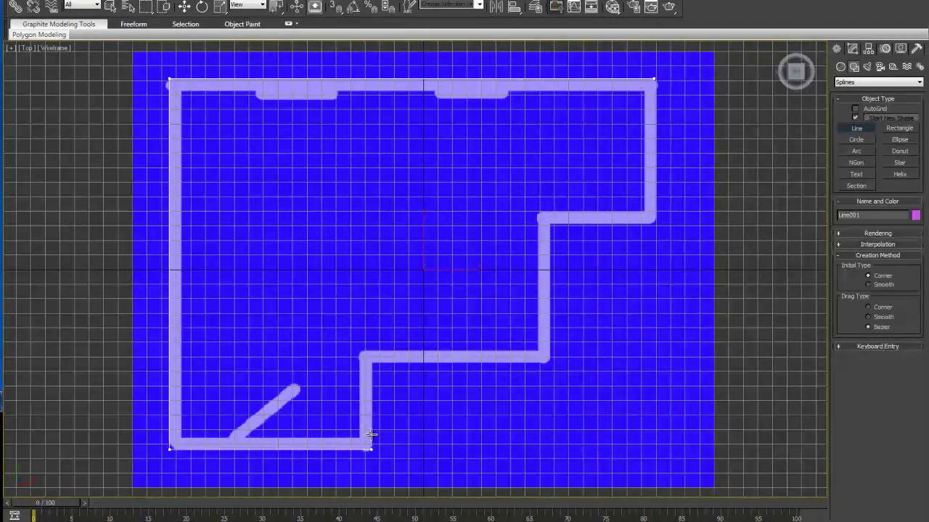
click(371, 364)
click(550, 363)
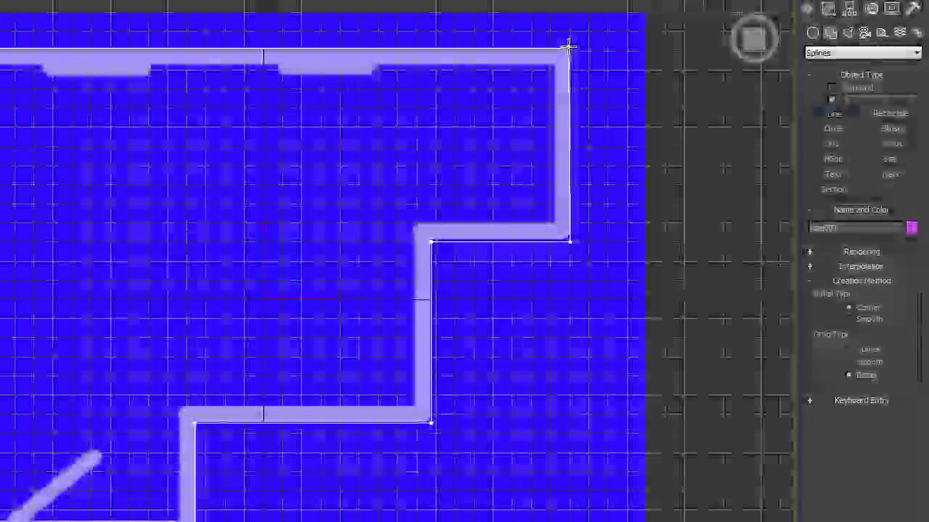
click(600, 62)
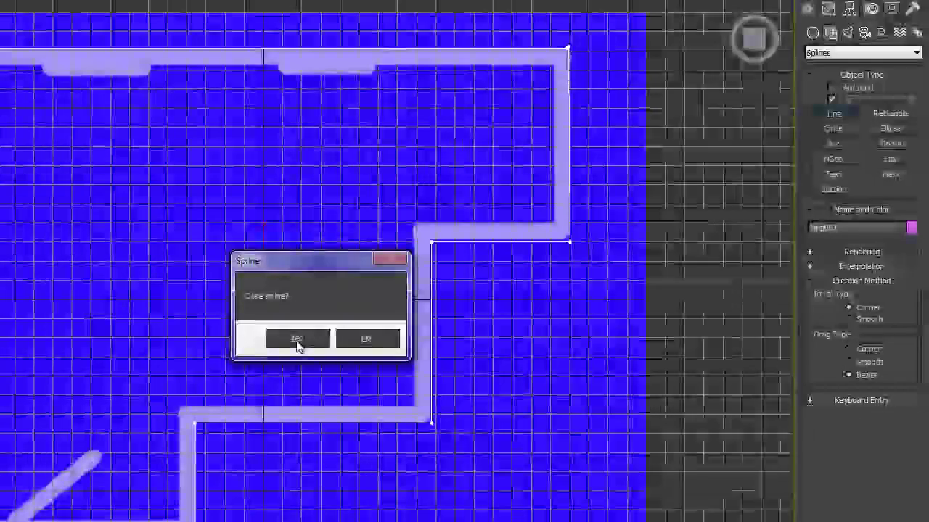
click(296, 339)
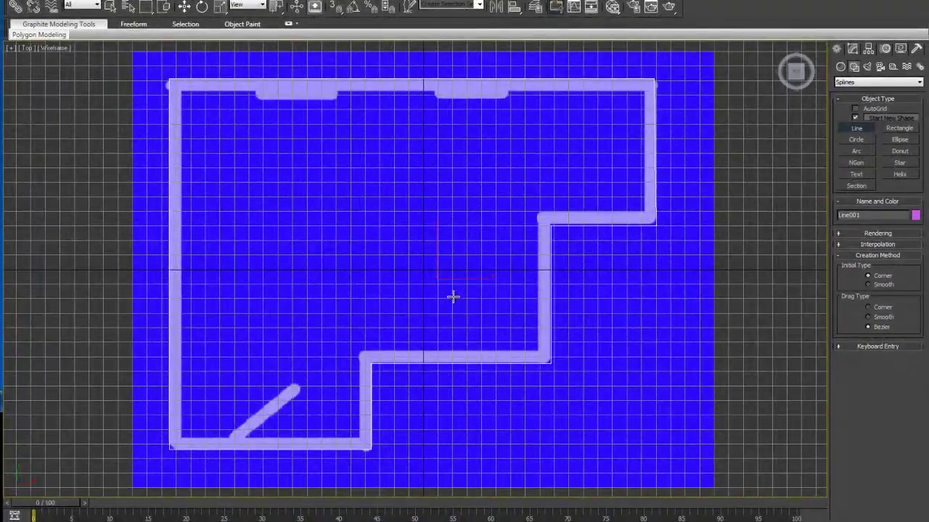
key(alt+w)
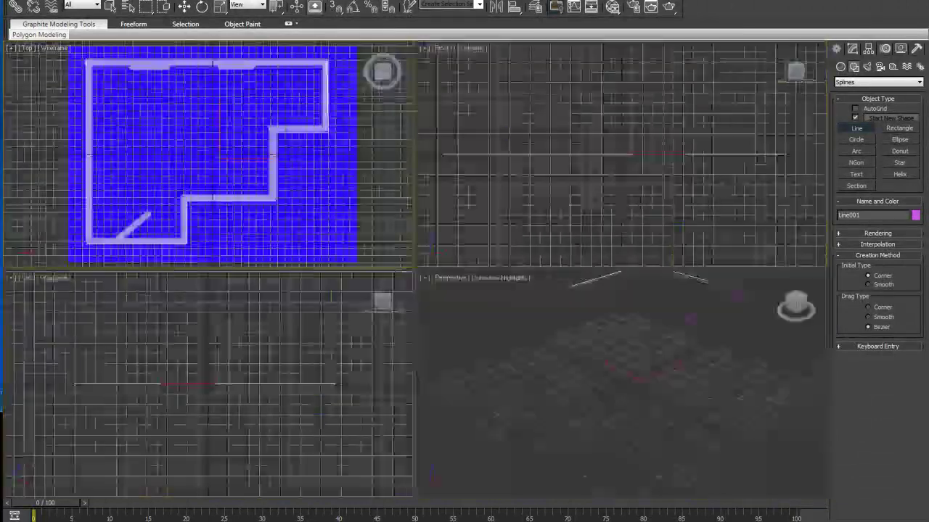
Trace the inner edge of the floor plan's walls with a second Line in the maximized Top viewport, closing the spline
alt+middle_drag(660, 435, 690, 411)
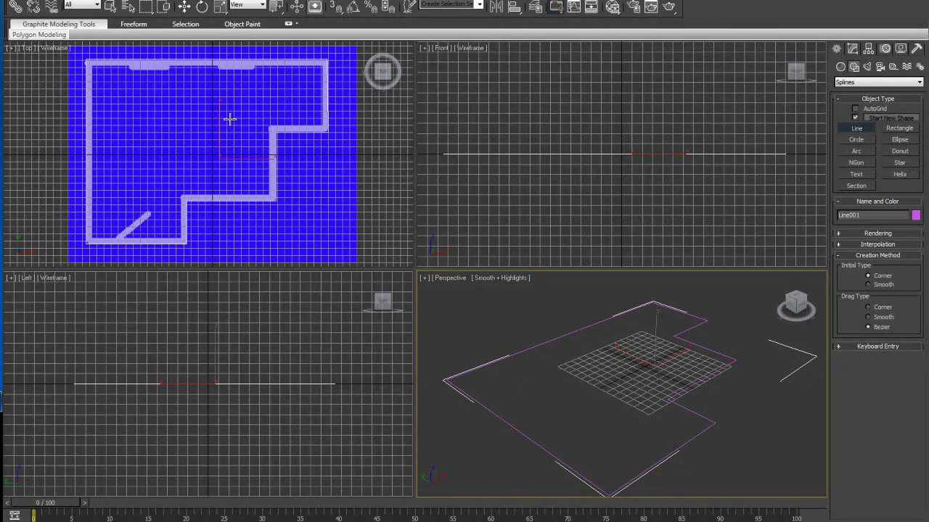
right_click(43, 109)
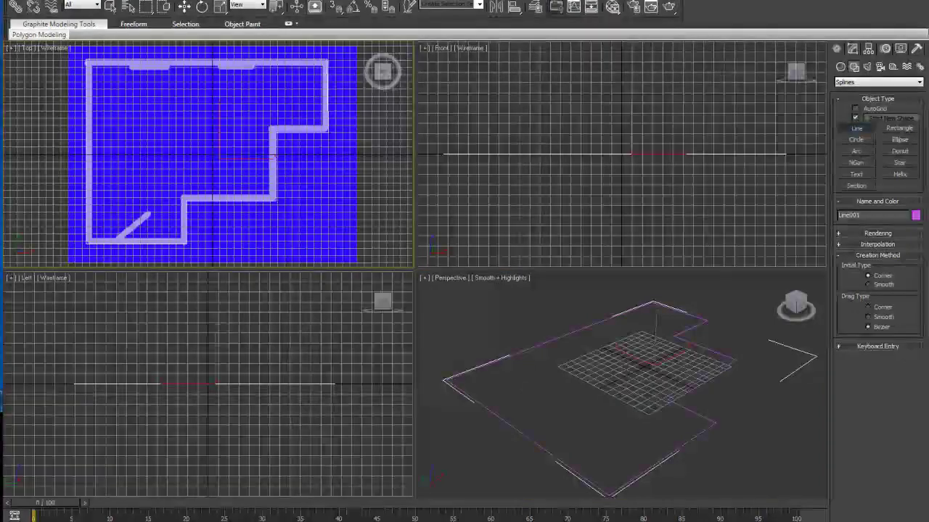
key(alt+w)
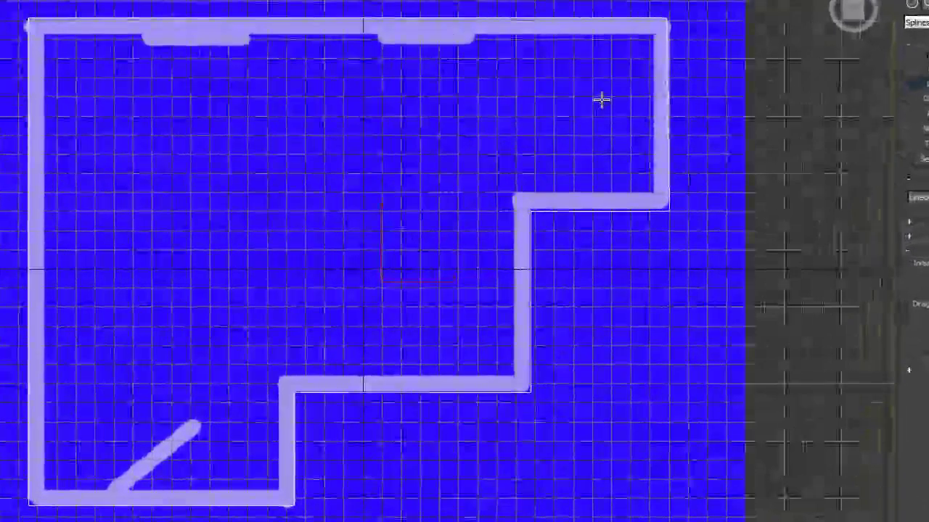
click(651, 33)
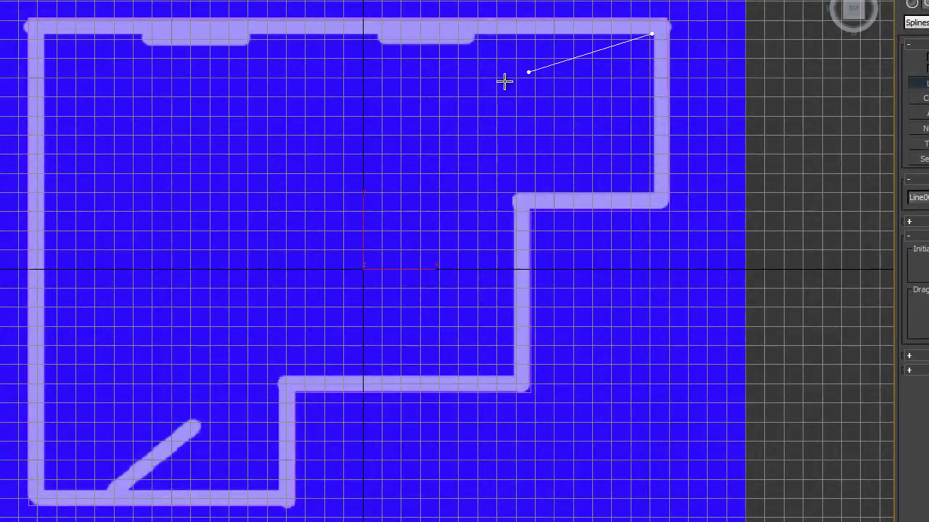
click(241, 33)
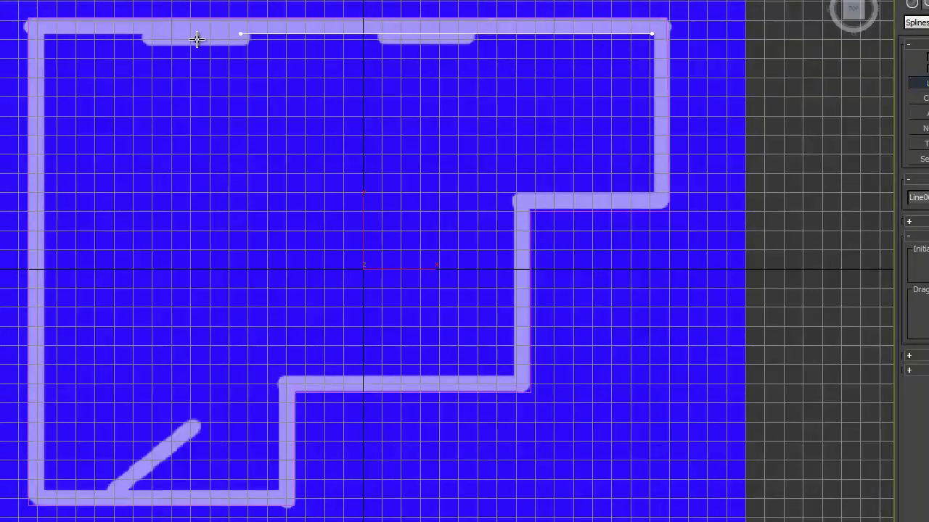
click(46, 47)
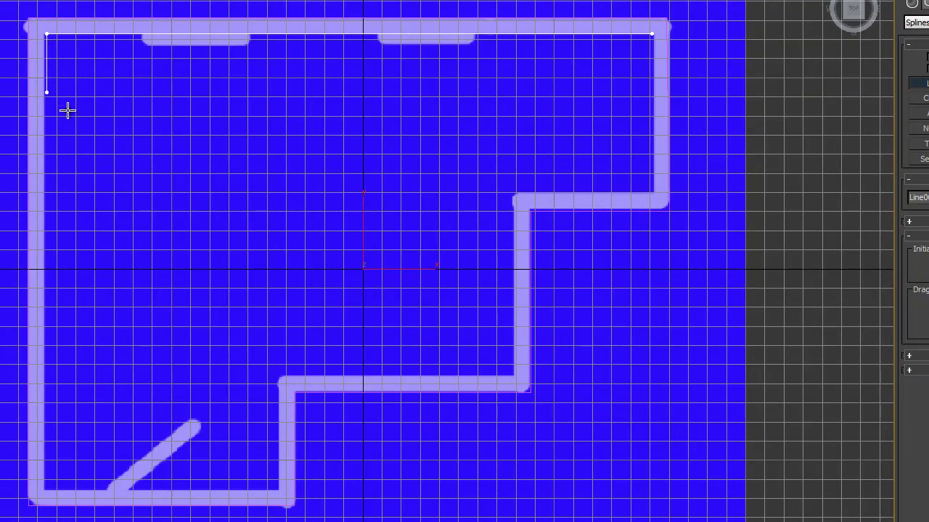
click(61, 490)
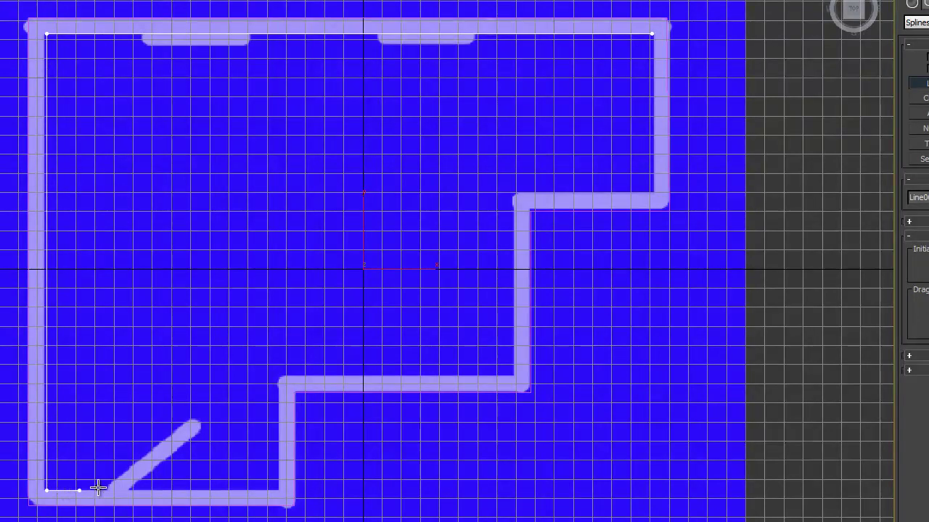
click(277, 459)
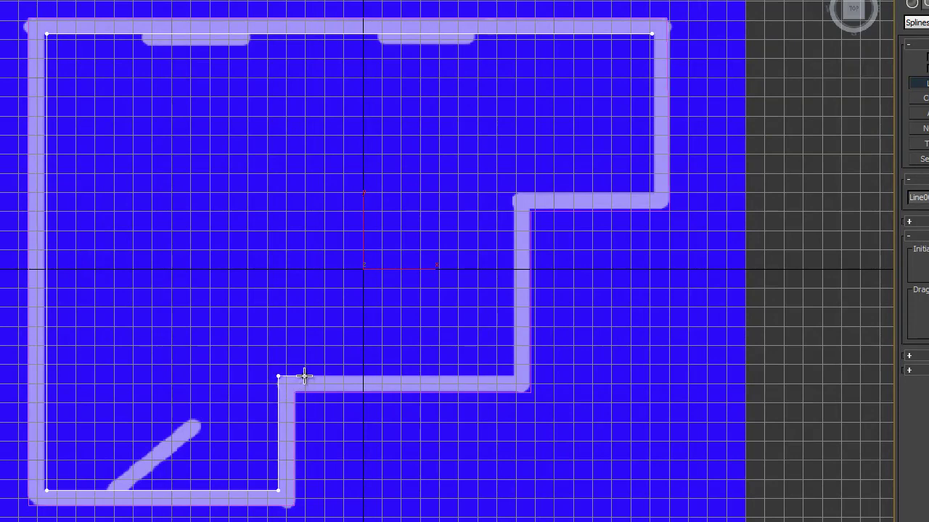
click(510, 340)
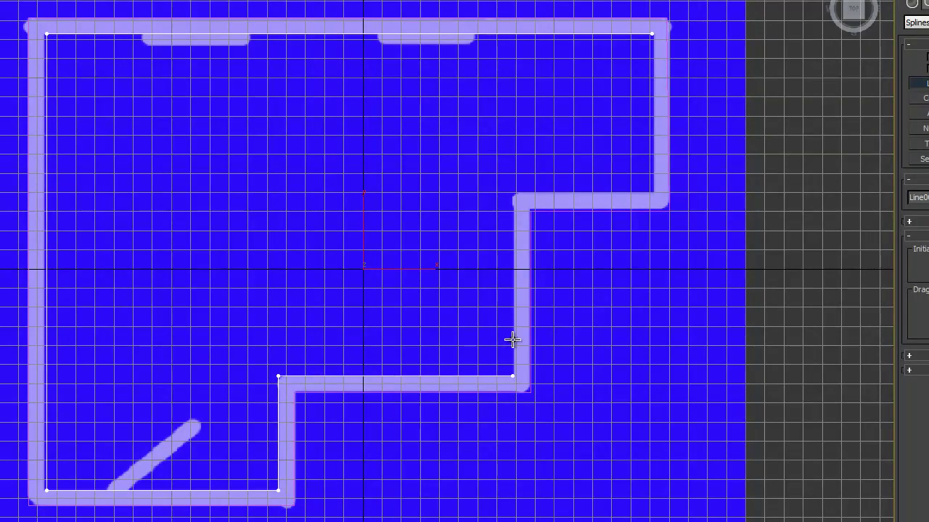
click(539, 192)
click(648, 171)
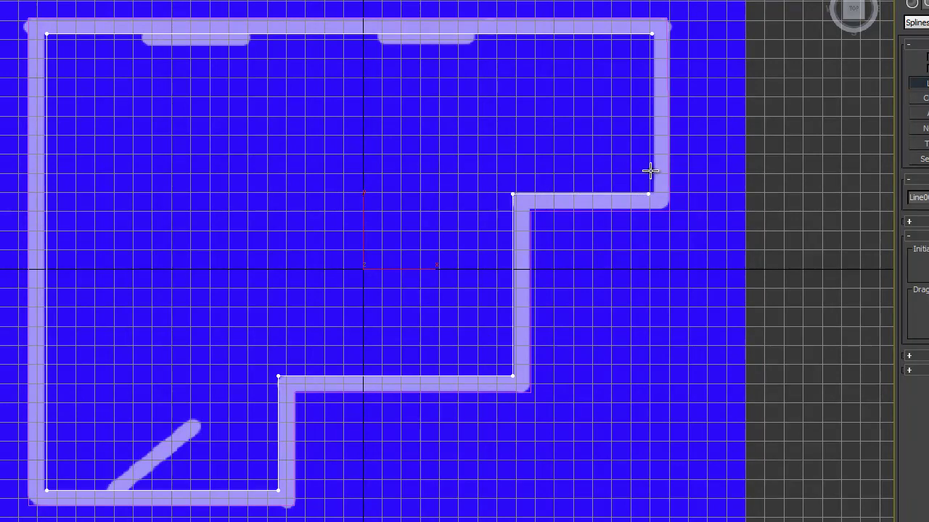
click(652, 33)
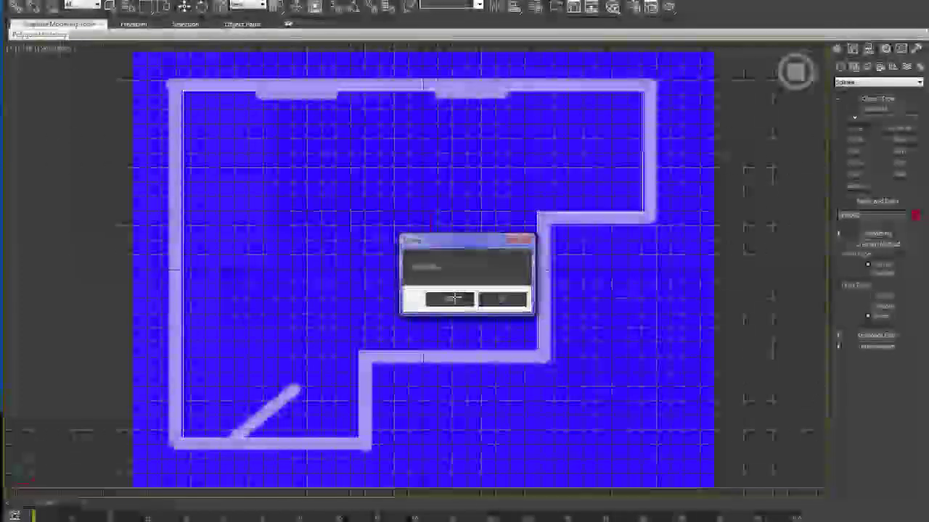
click(444, 299)
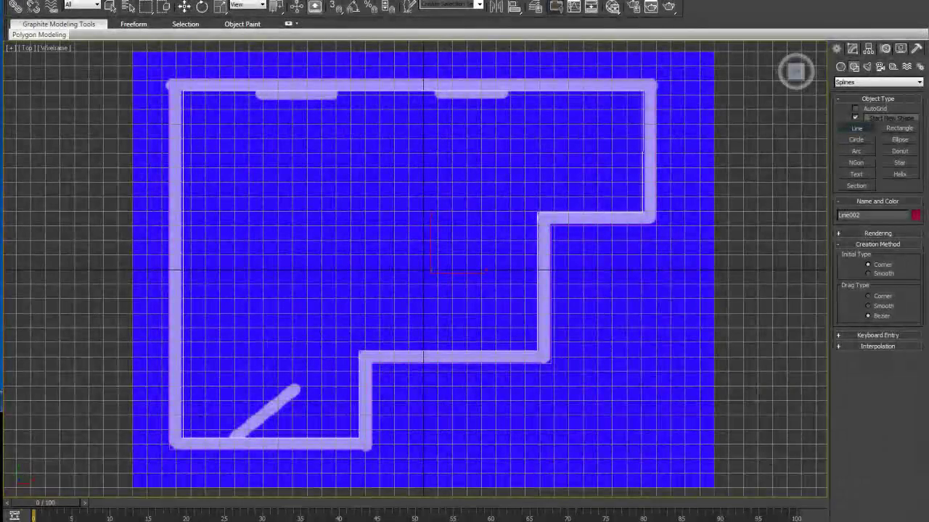
Select the outer wall spline and attach the inner wall spline to it in the Perspective viewport
key(alt+w)
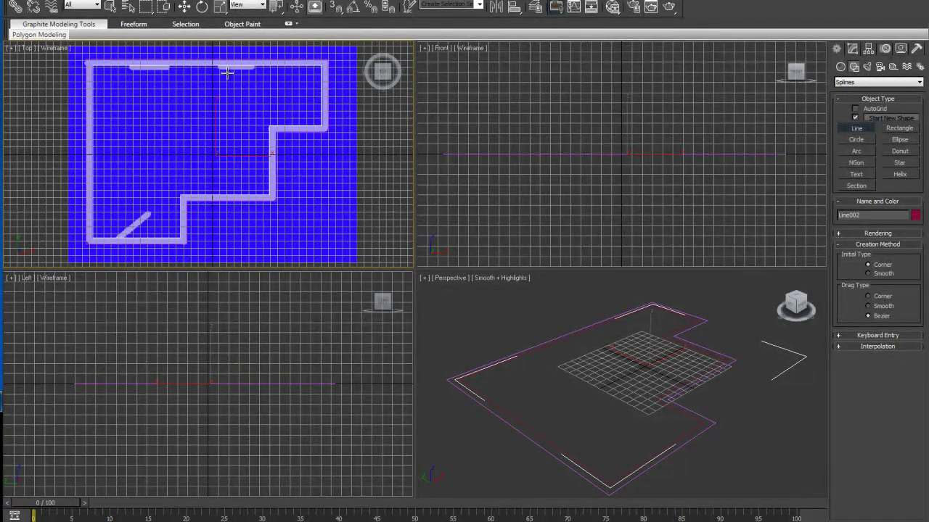
click(183, 9)
click(464, 341)
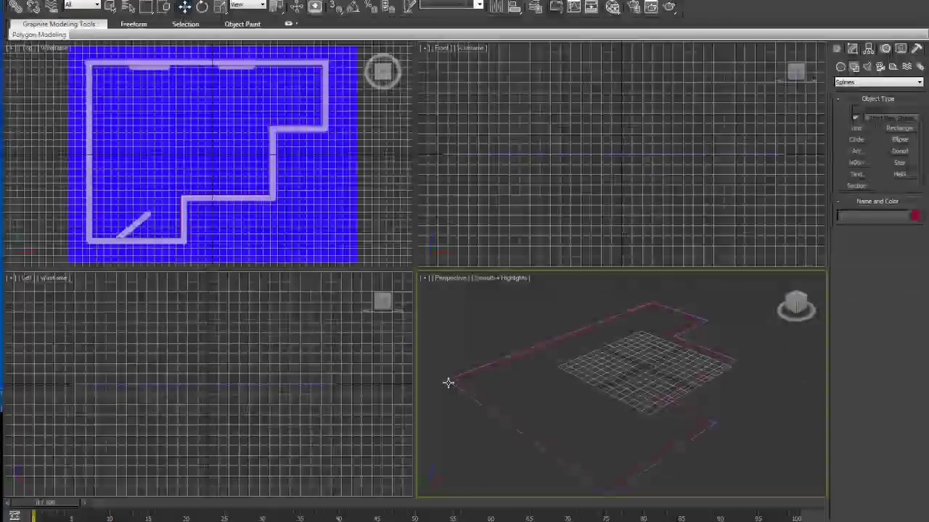
click(448, 382)
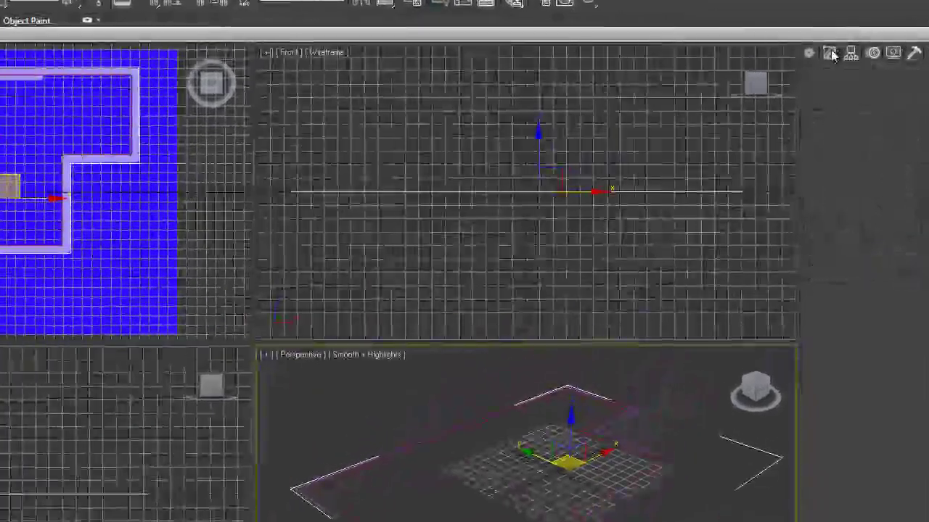
click(853, 49)
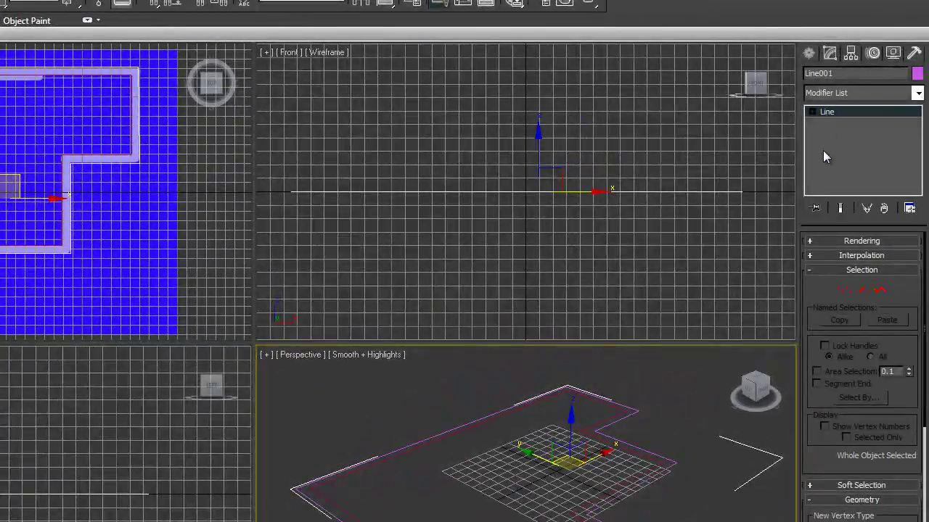
drag(825, 460, 825, 343)
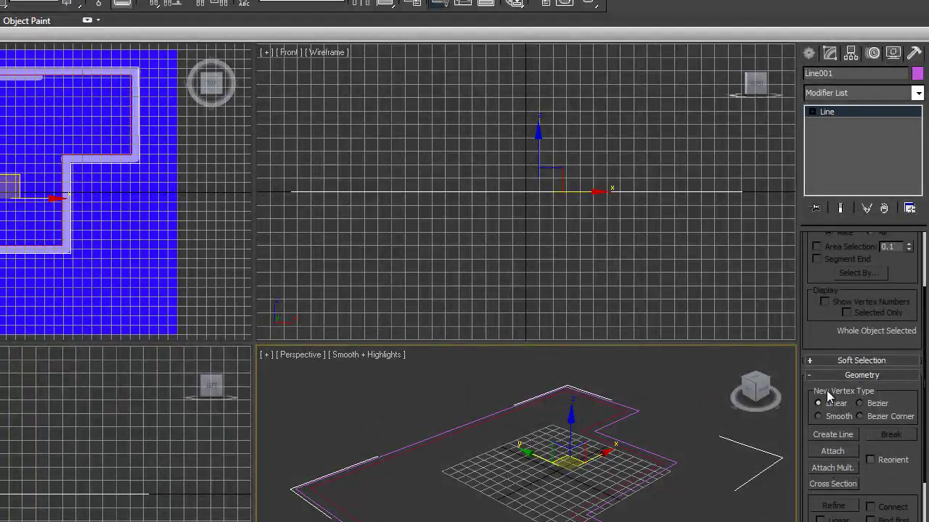
click(834, 451)
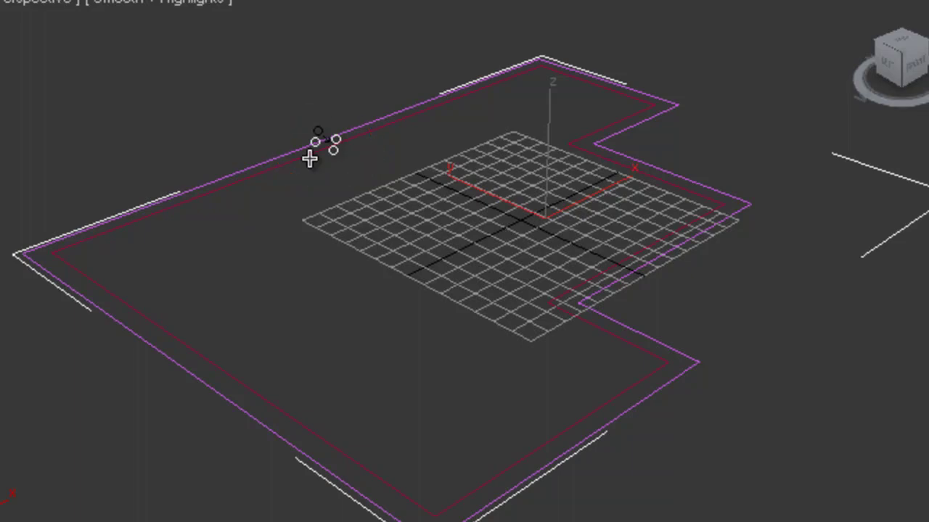
click(310, 159)
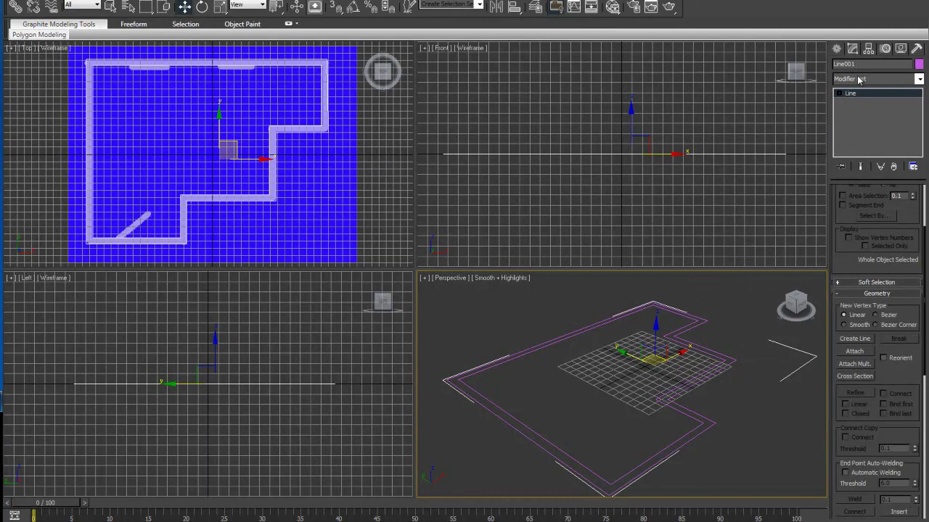
Rename the combined spline as Walls
text(Walls)
click(527, 322)
click(536, 346)
Apply an Extrude modifier to the Walls spline with an amount of 123
click(919, 79)
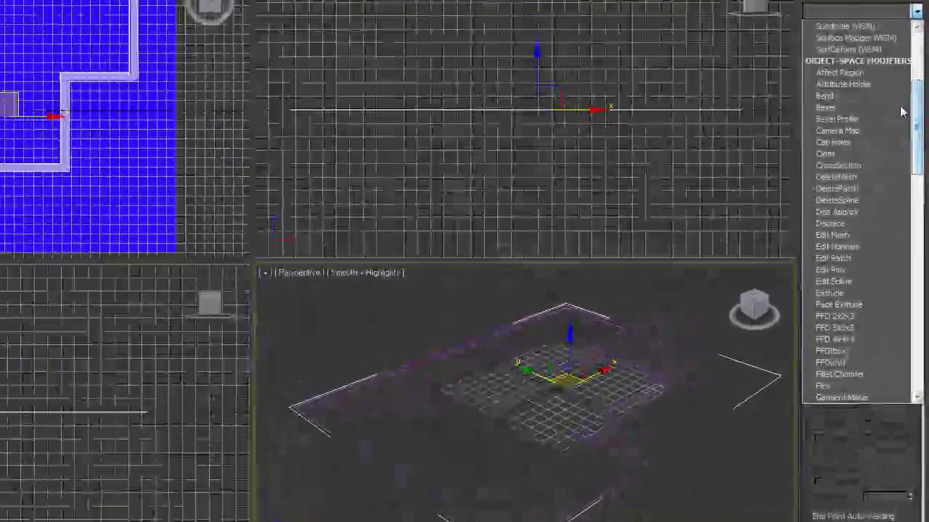
click(842, 291)
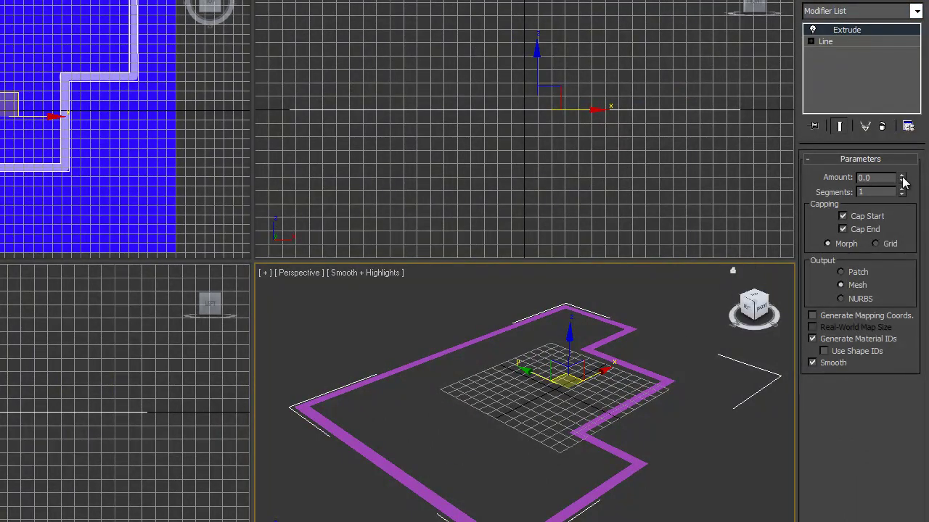
drag(902, 181, 892, 138)
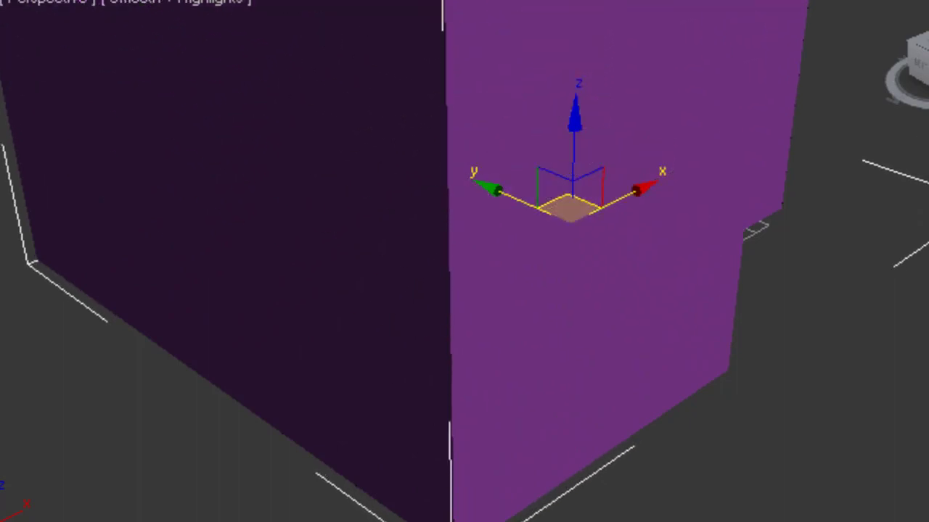
alt+middle_drag(493, 365, 486, 311)
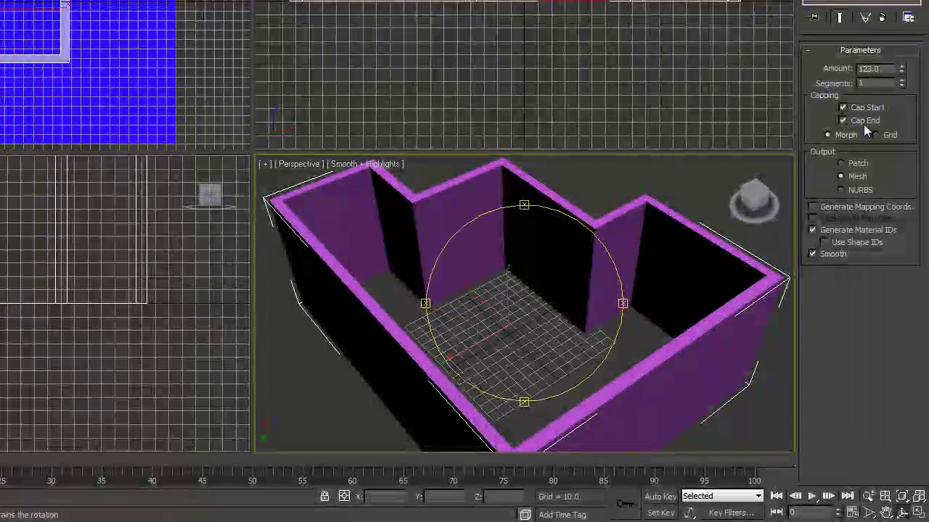
Reduce the Extrude amount of the Walls object for a lower wall height
drag(901, 73, 892, 136)
drag(535, 361, 473, 335)
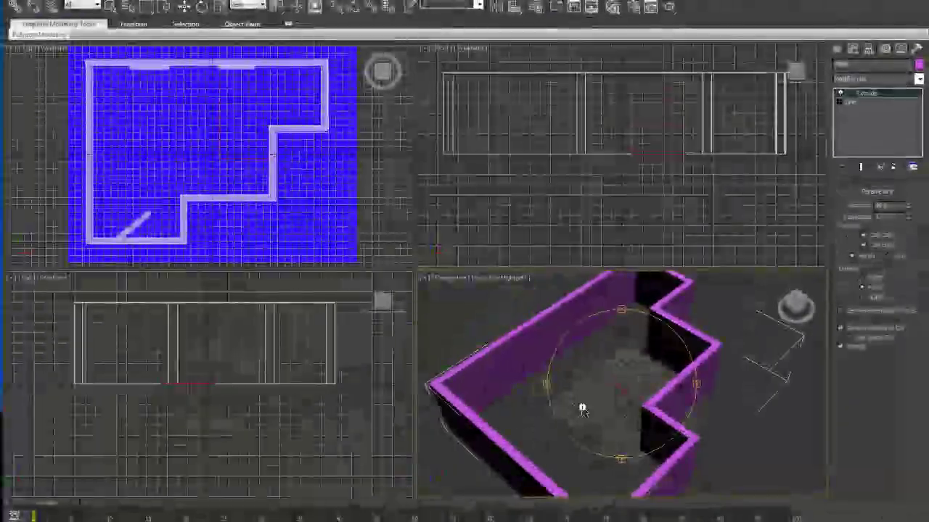
middle_drag(582, 409, 605, 401)
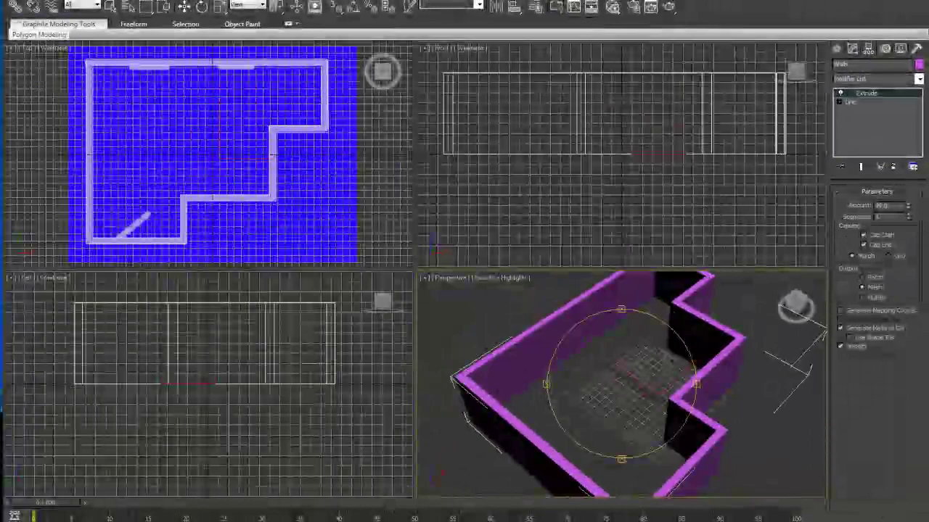
Save the scene to the Desktop as a 3ds Max file named Walls
click(14, 9)
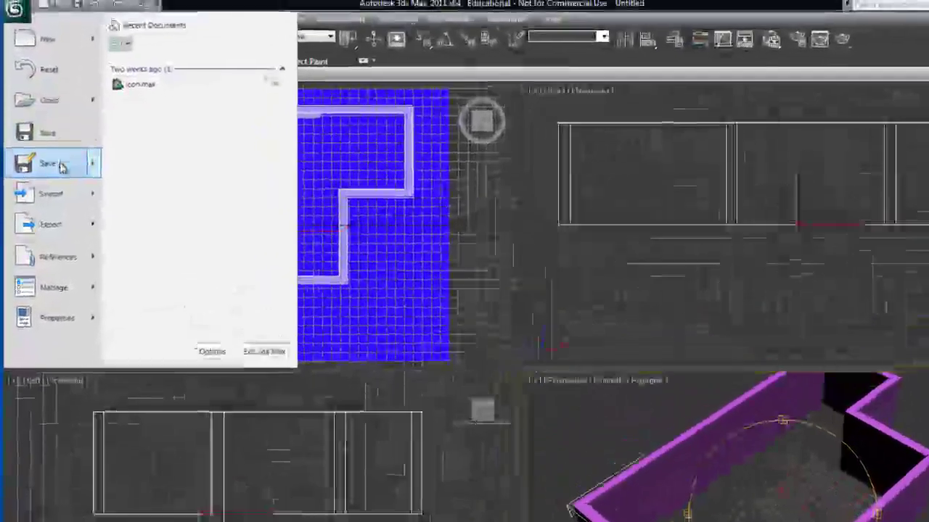
click(48, 106)
click(202, 59)
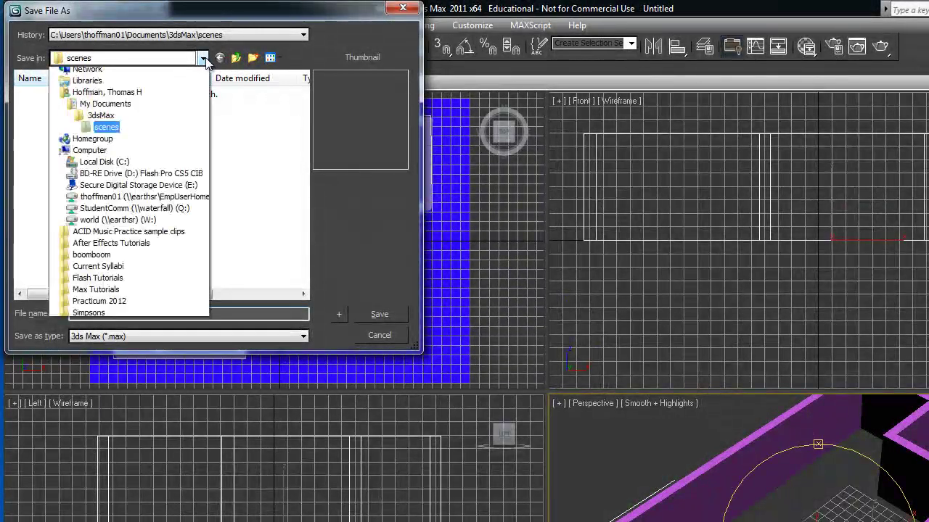
click(87, 74)
click(92, 314)
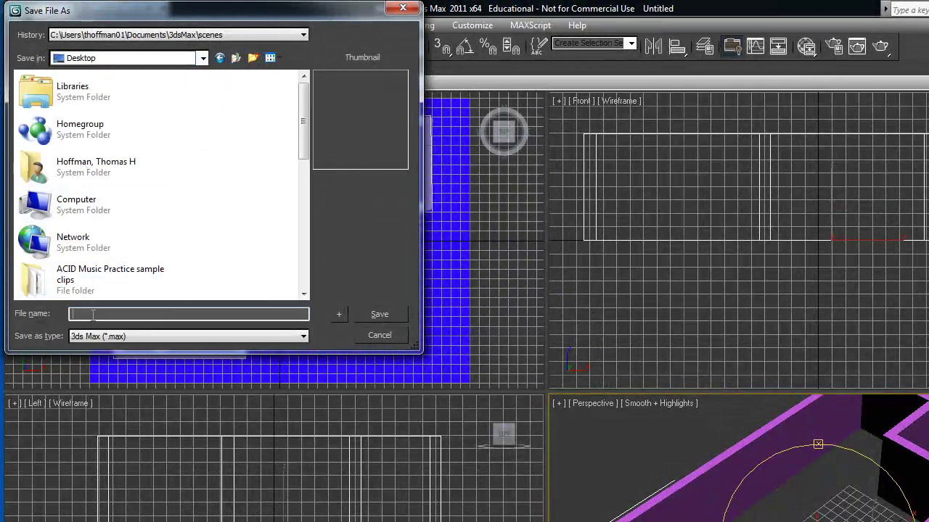
text(Fllo)
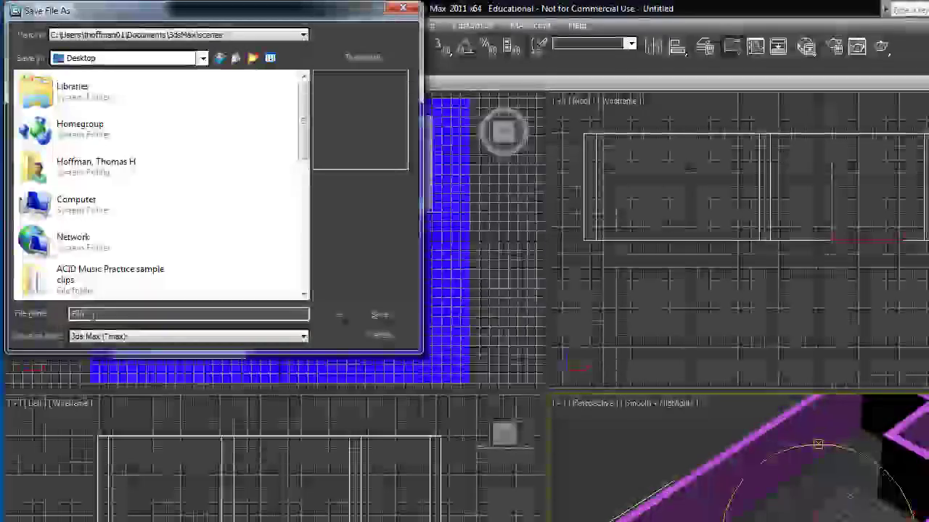
key(BackSpace)
key(BackSpace)
key(BackSpace)
key(BackSpace)
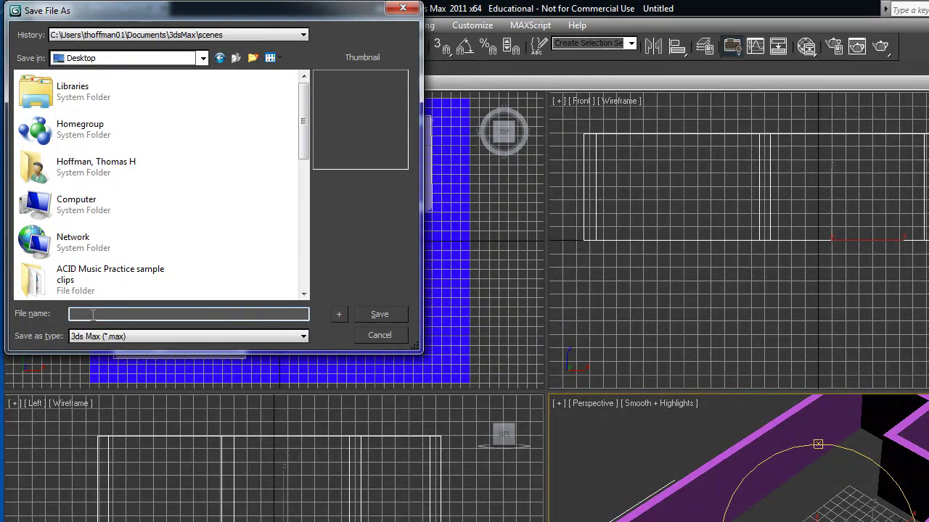
text(Walls)
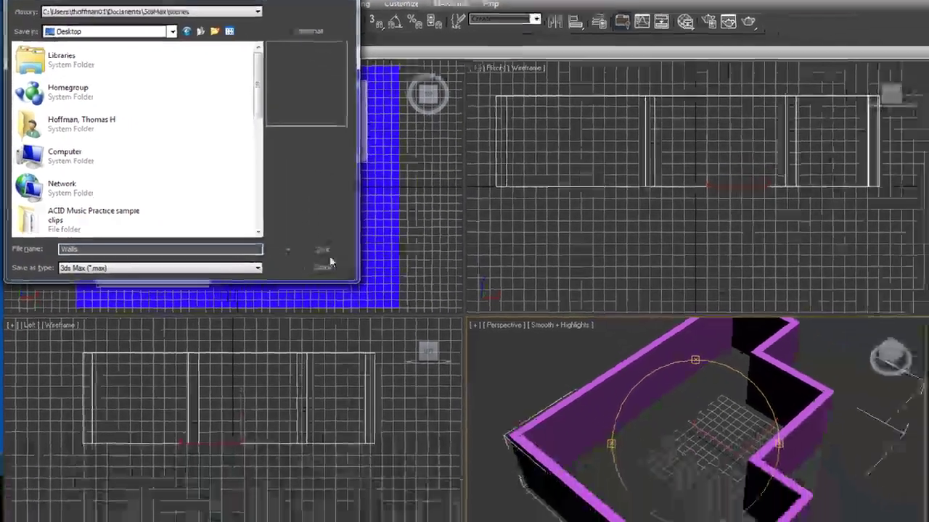
click(322, 249)
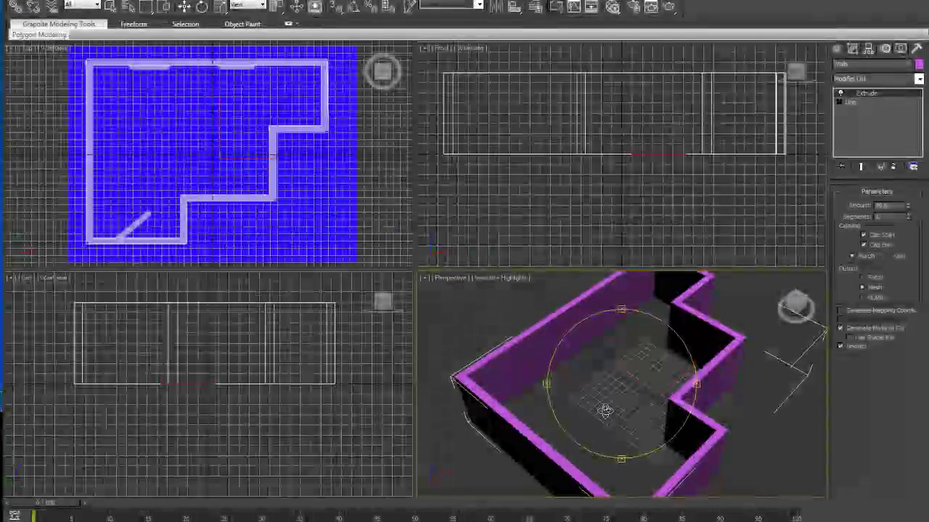
Create a box across the upper wall over the plan's first window, deeper than the wall and lower than its height
alt+middle_drag(605, 411, 623, 383)
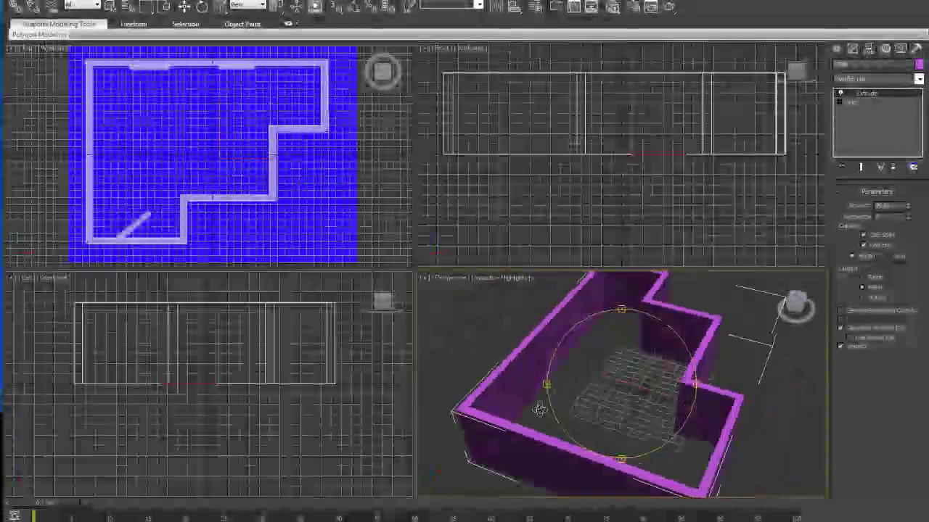
alt+middle_drag(616, 394, 498, 400)
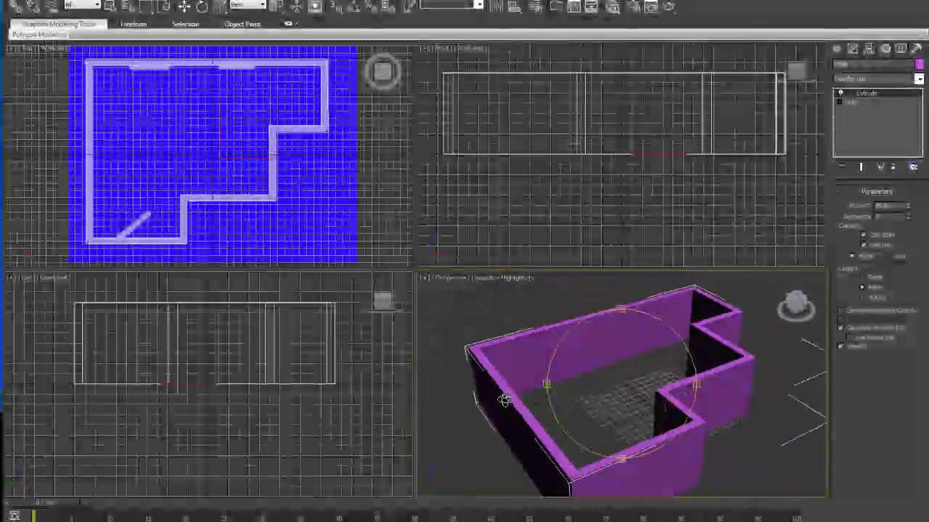
click(836, 49)
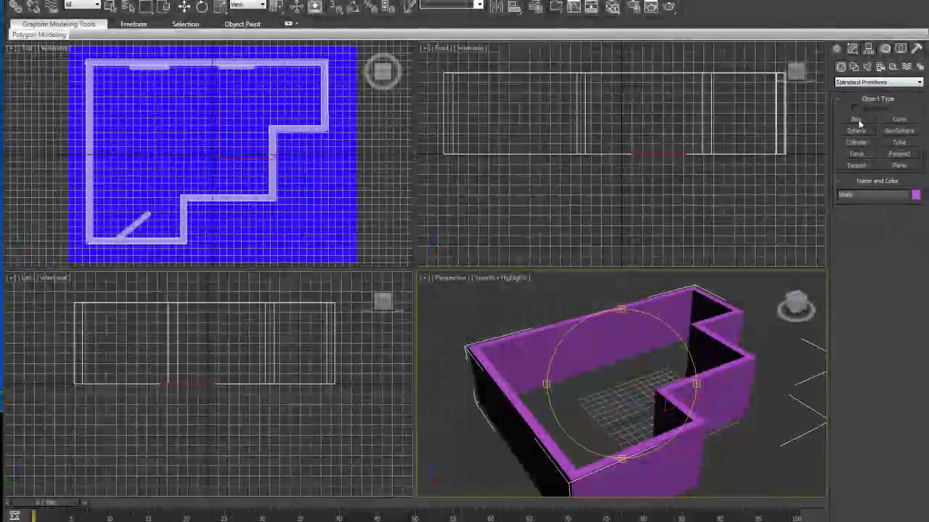
click(857, 120)
middle_drag(143, 114, 144, 117)
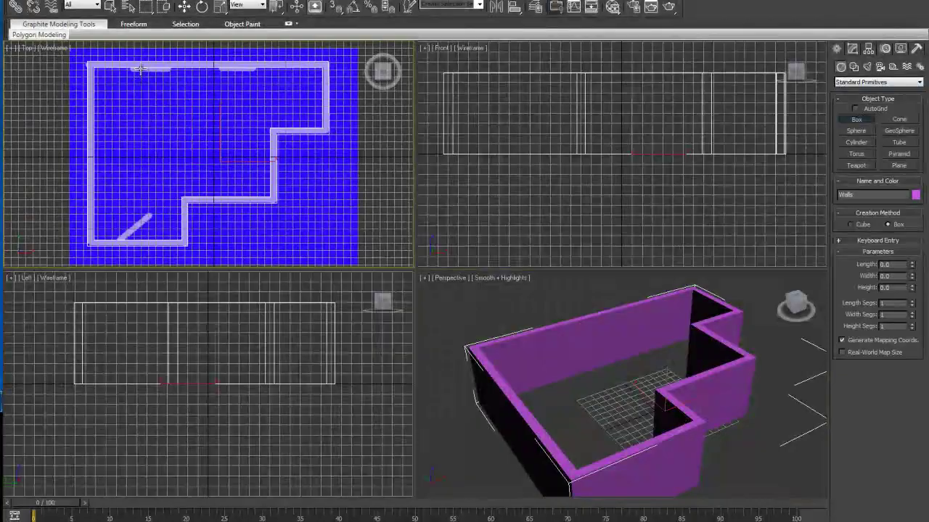
drag(131, 53, 169, 78)
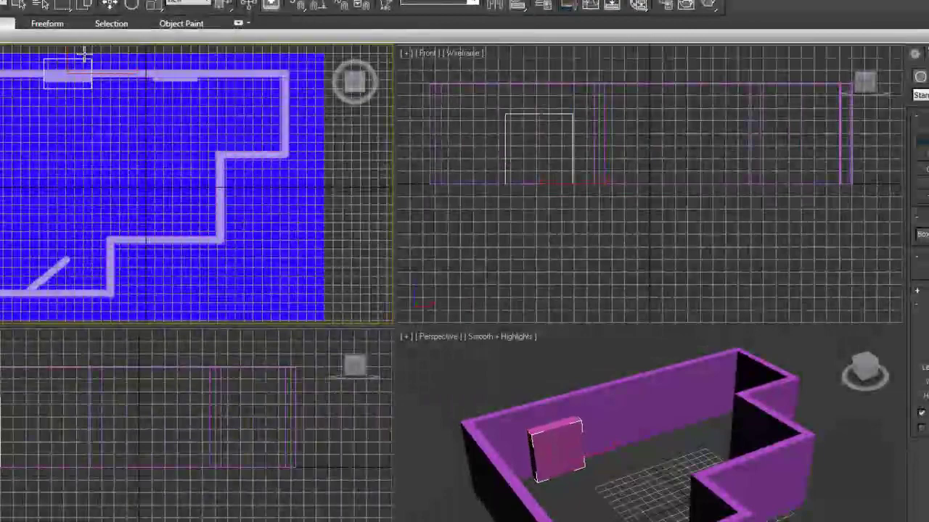
click(84, 54)
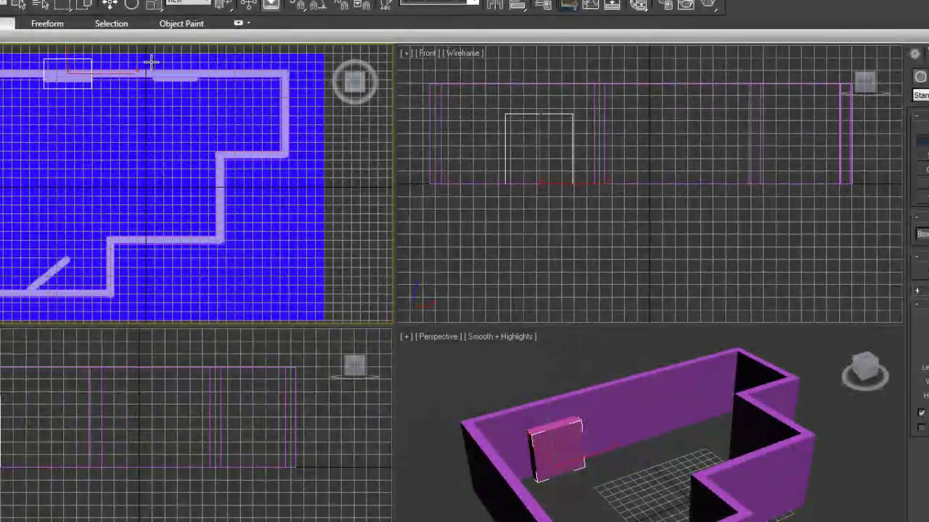
Move the window box straight up so it sits above the floor within the wall's height
click(109, 4)
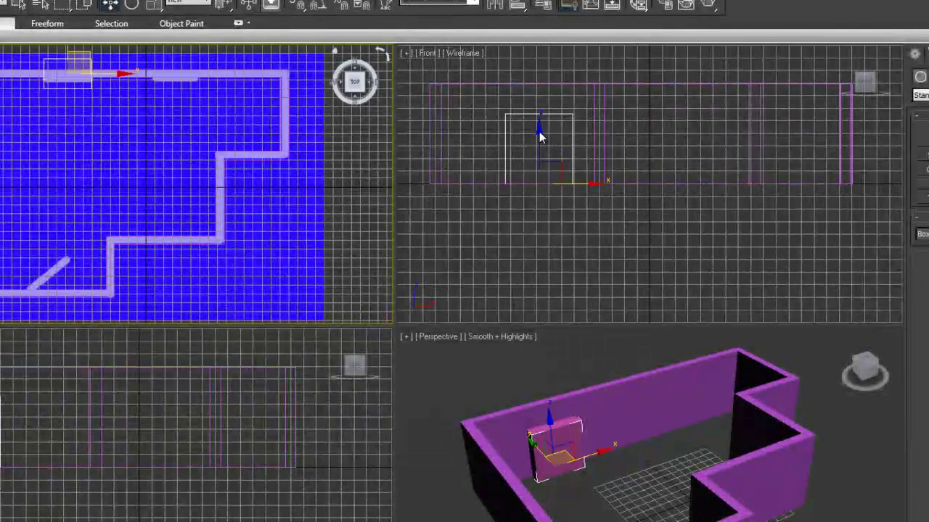
drag(539, 131, 539, 118)
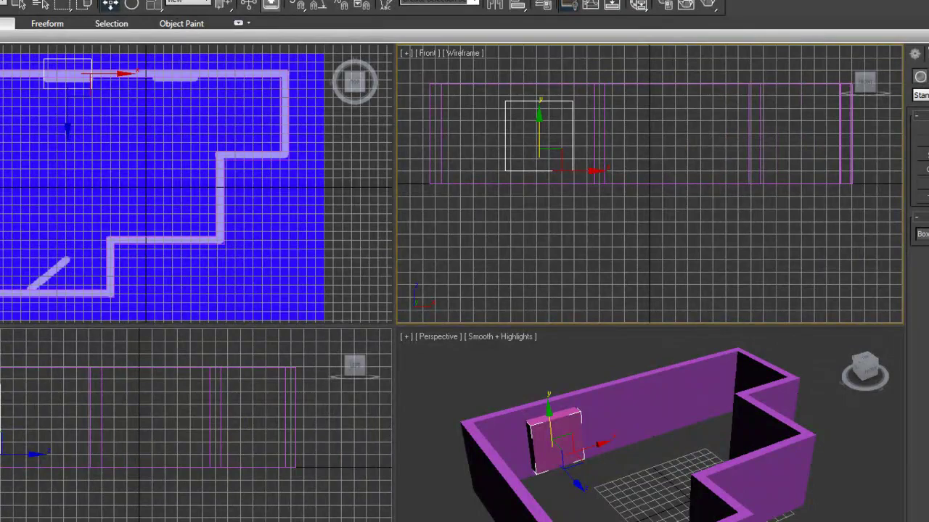
key(shift+ctrl+z)
Scale the window box down along its vertical axis to make it a shorter, window-shaped block
alt+middle_drag(623, 435, 628, 399)
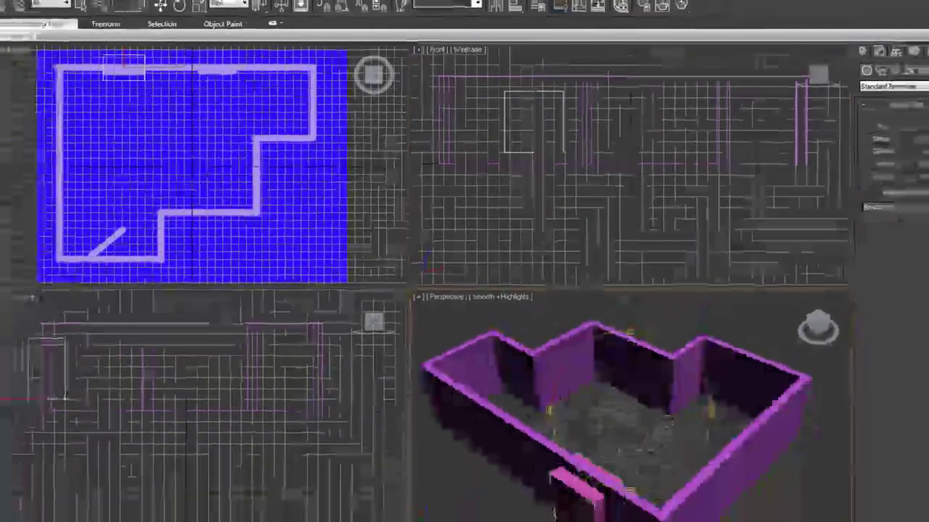
scroll(603, 406, up, 5)
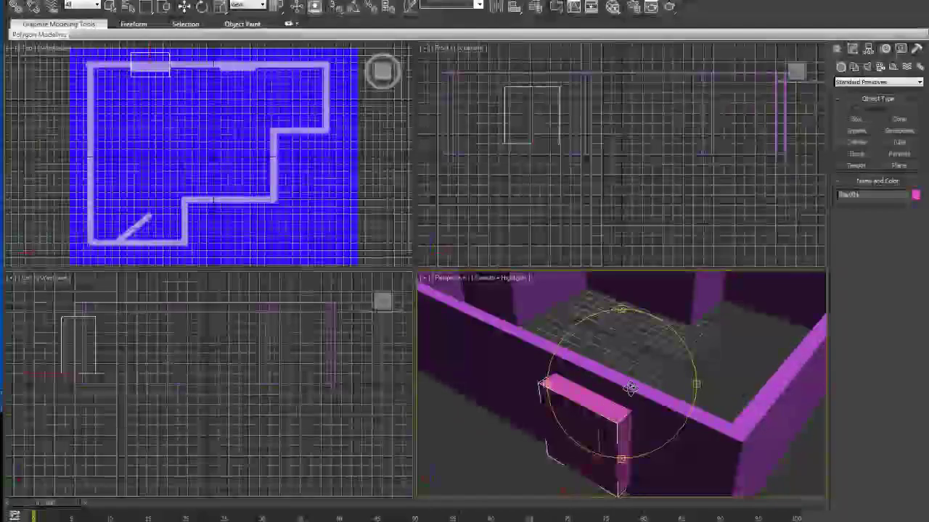
alt+middle_drag(623, 403, 455, 294)
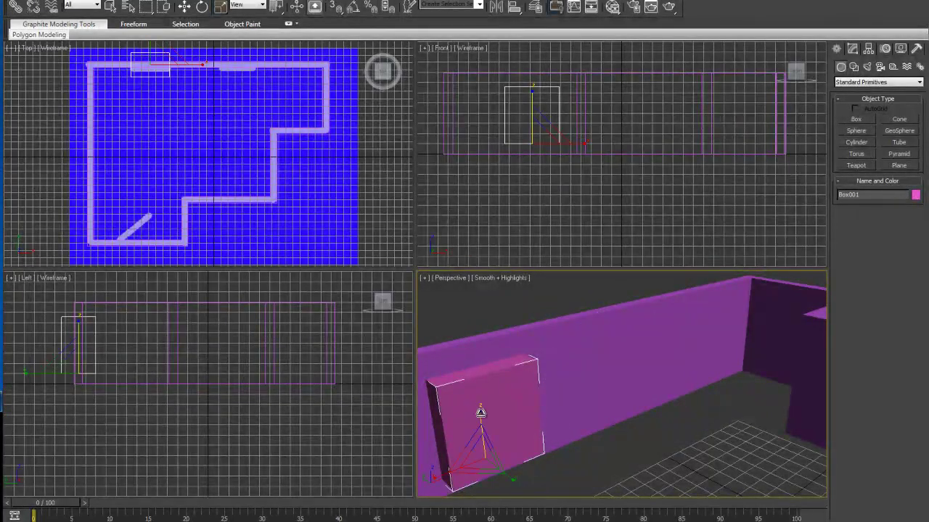
drag(479, 408, 476, 387)
click(184, 6)
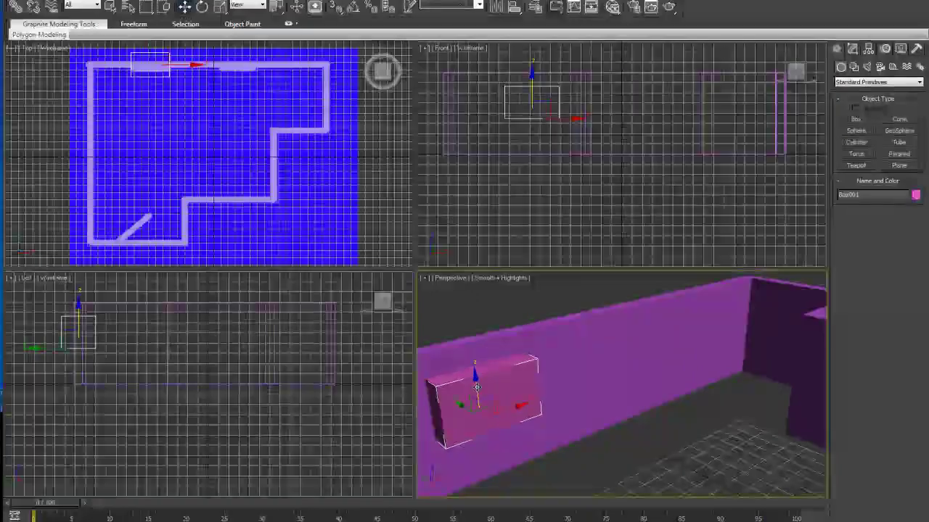
middle_drag(563, 395, 599, 379)
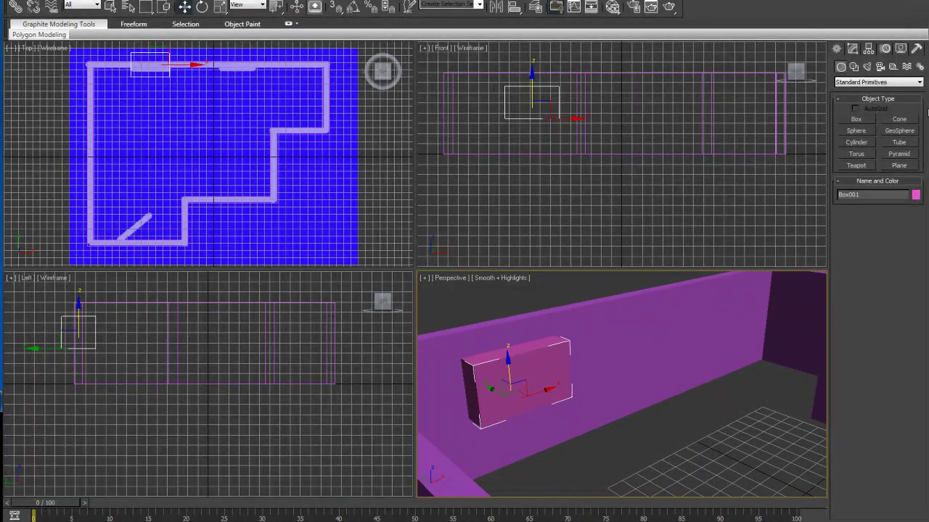
Change the window box's object colour to dark blue and deselect it
click(916, 194)
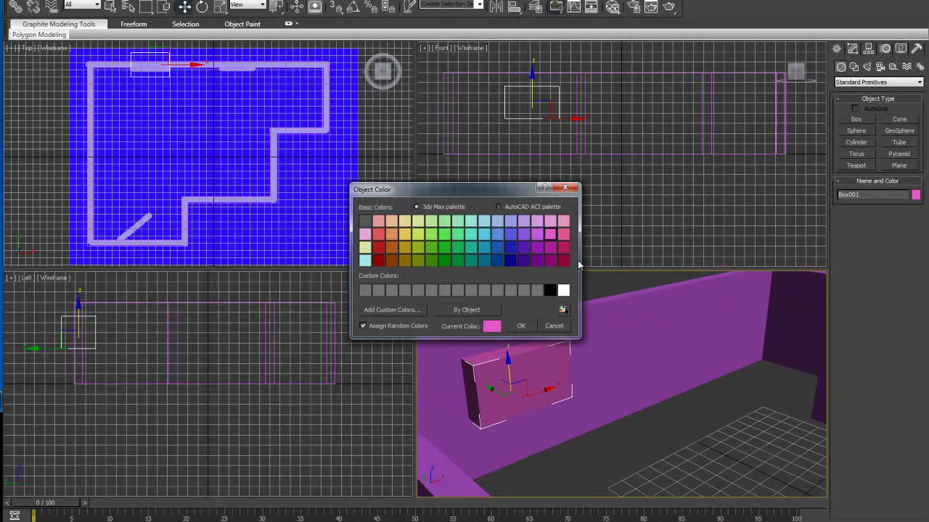
click(510, 248)
click(520, 326)
click(618, 430)
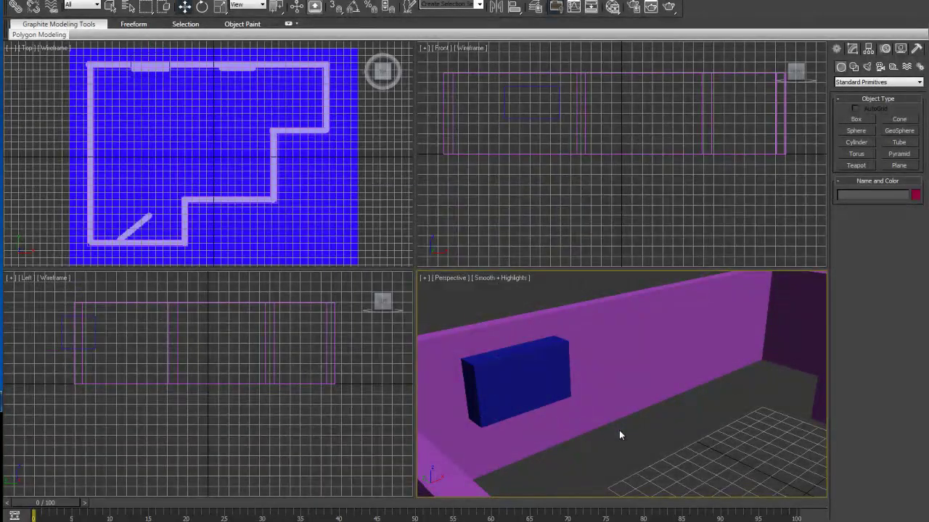
Clone the blue box once along the X axis as a Copy, placed over the plan's second window
scroll(618, 430, down, 3)
middle_drag(687, 429, 631, 411)
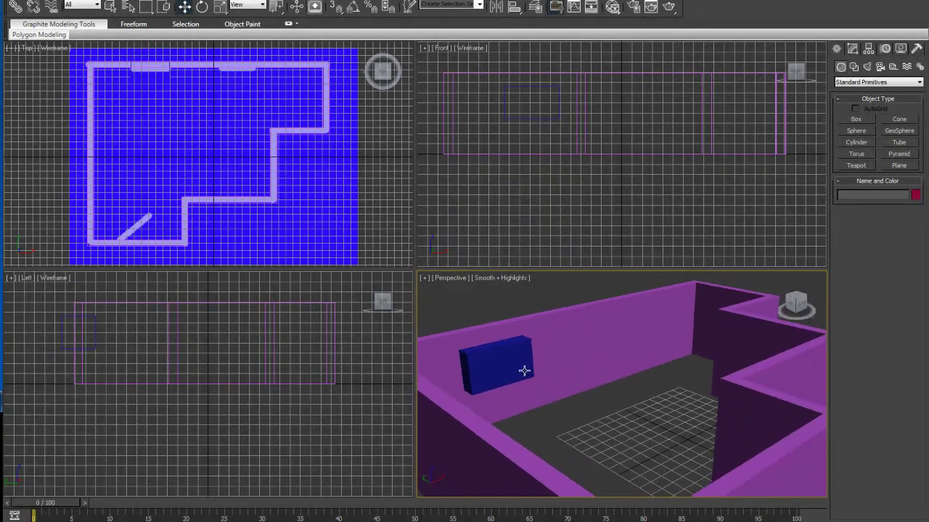
click(507, 368)
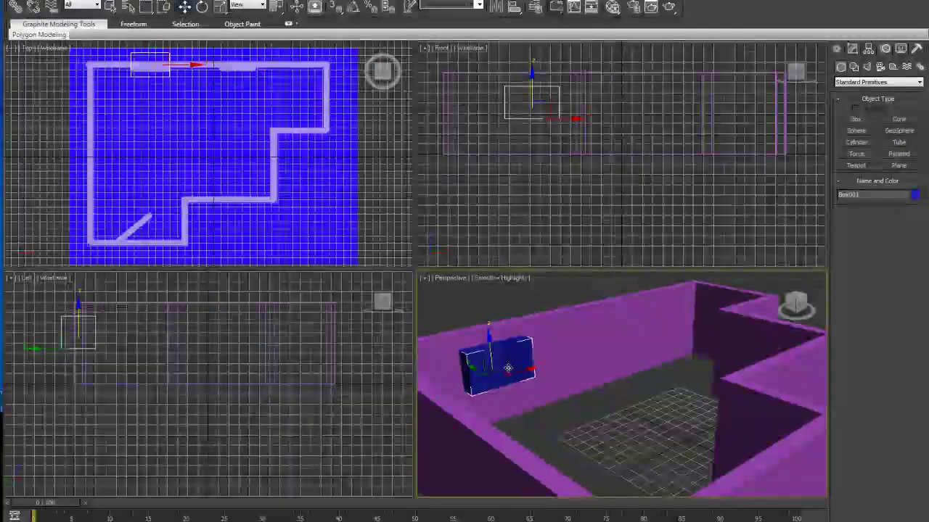
shift+drag(530, 372, 643, 359)
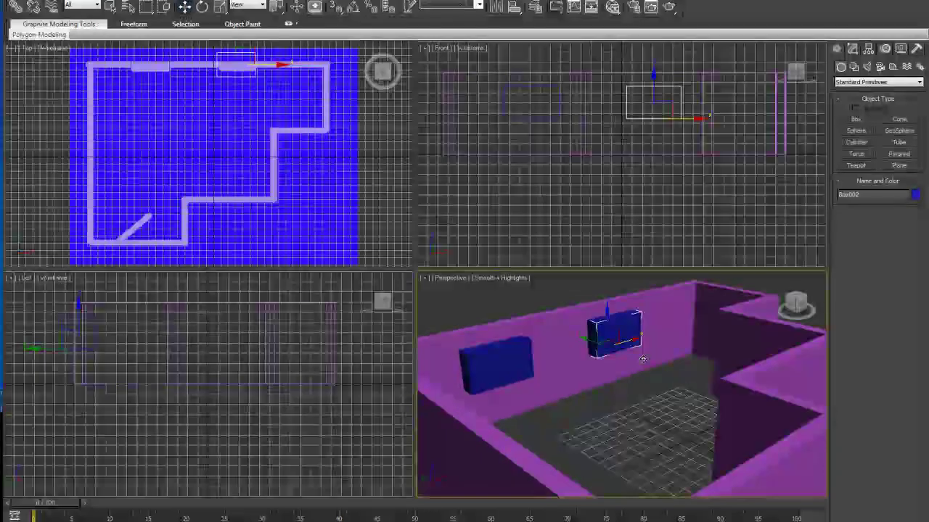
shift+drag(643, 359, 643, 359)
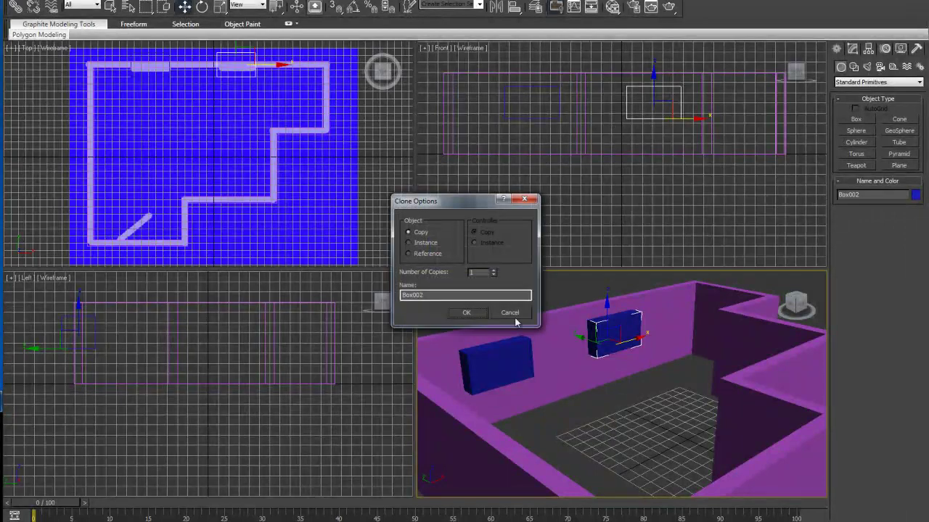
click(468, 311)
click(583, 409)
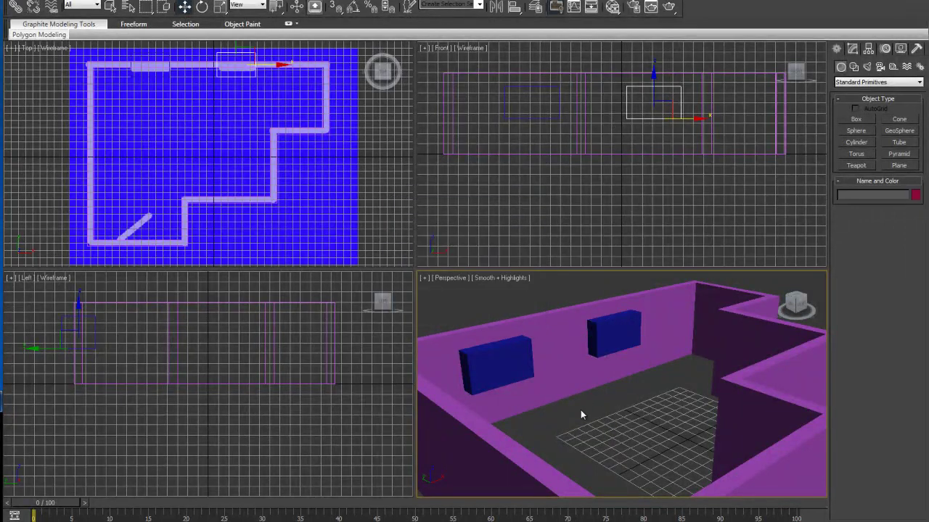
In a maximized perspective view, cut the first window opening by subtracting the original blue box from Walls with Boolean Subtraction (A-B)
middle_drag(586, 411, 594, 411)
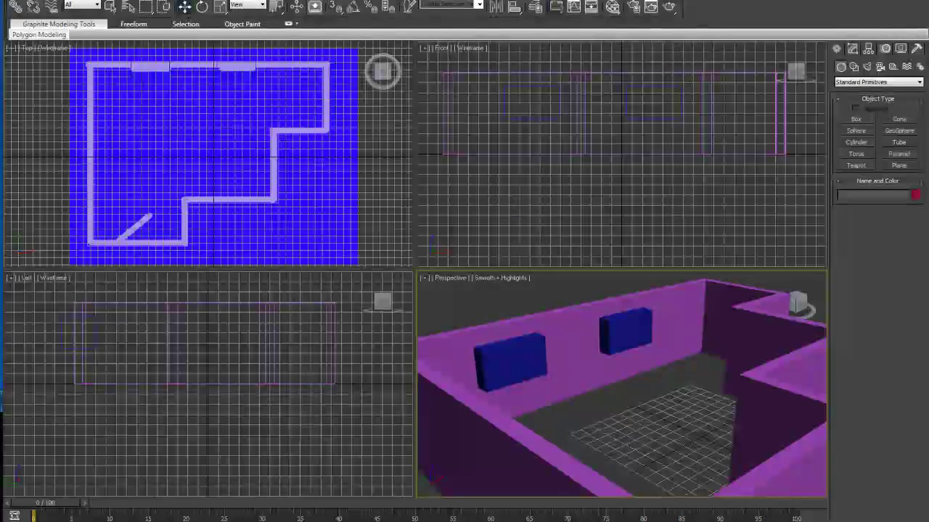
key(alt+w)
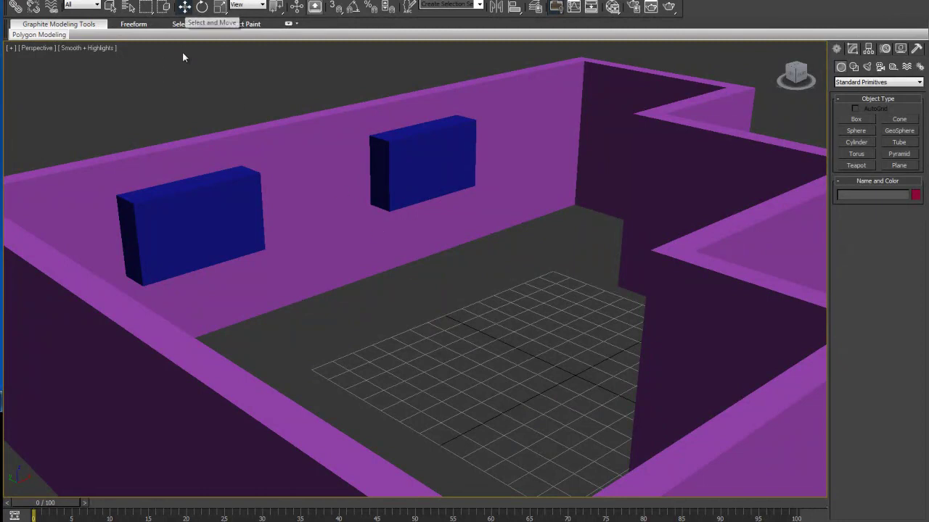
click(283, 146)
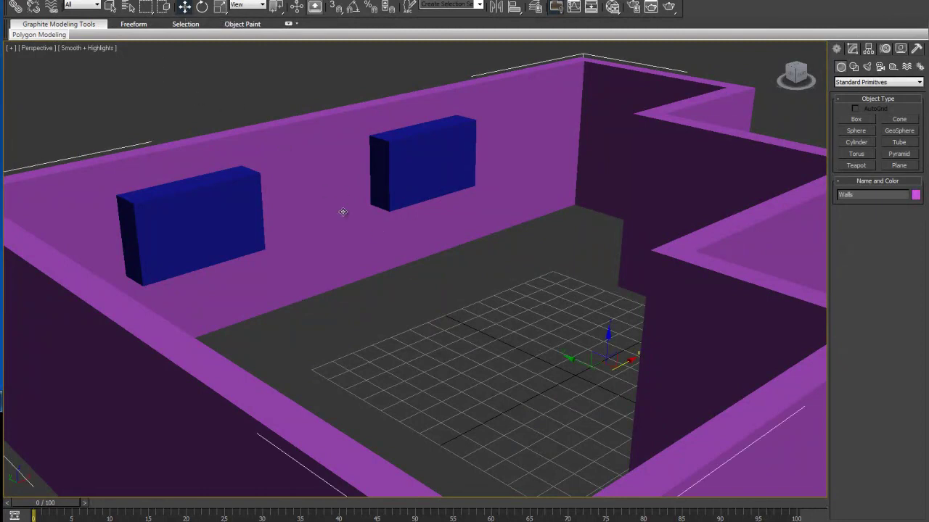
key(z)
alt+middle_drag(350, 215, 555, 170)
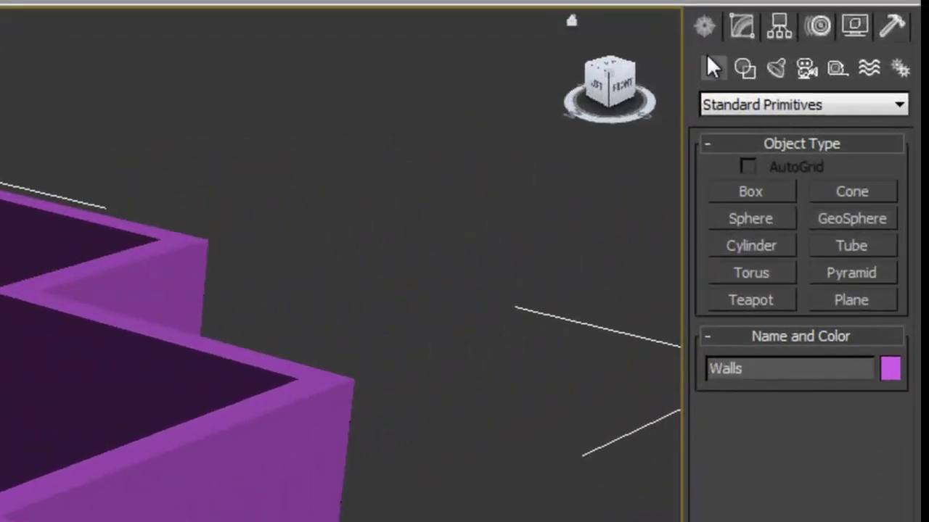
click(899, 104)
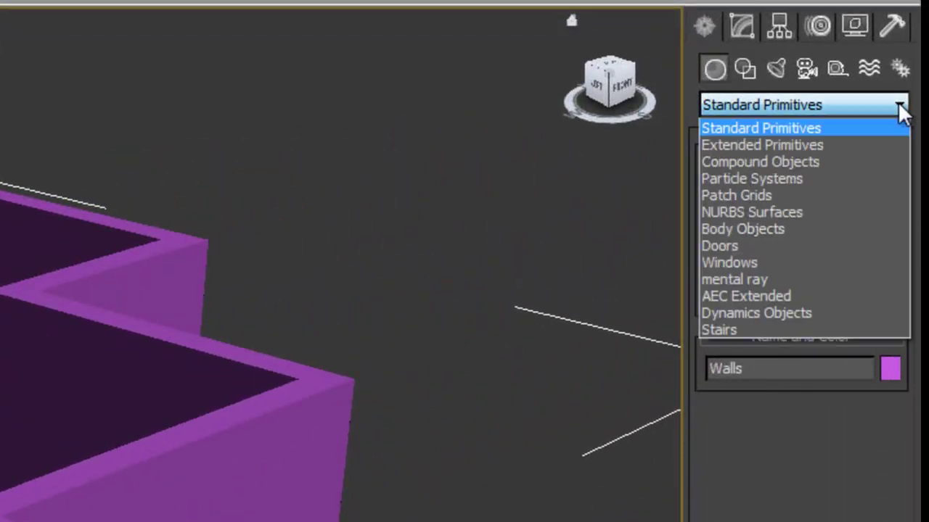
click(740, 161)
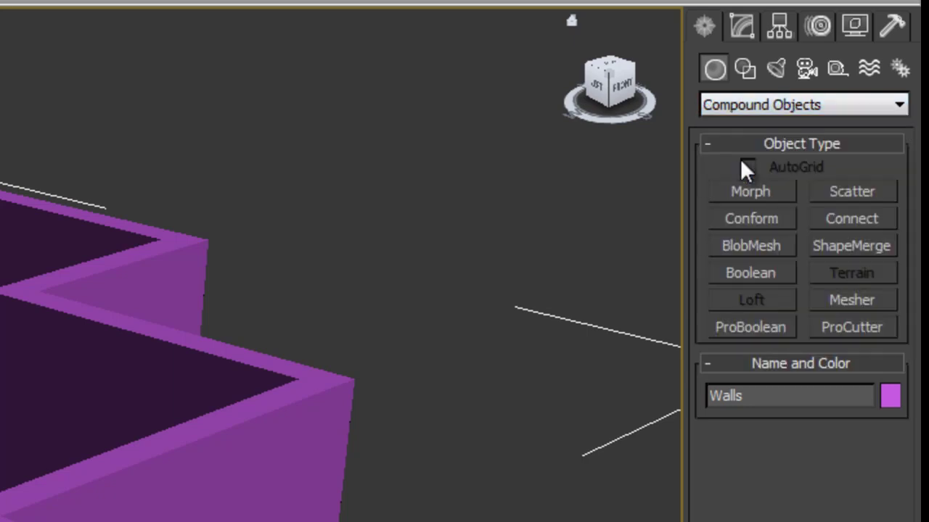
click(775, 272)
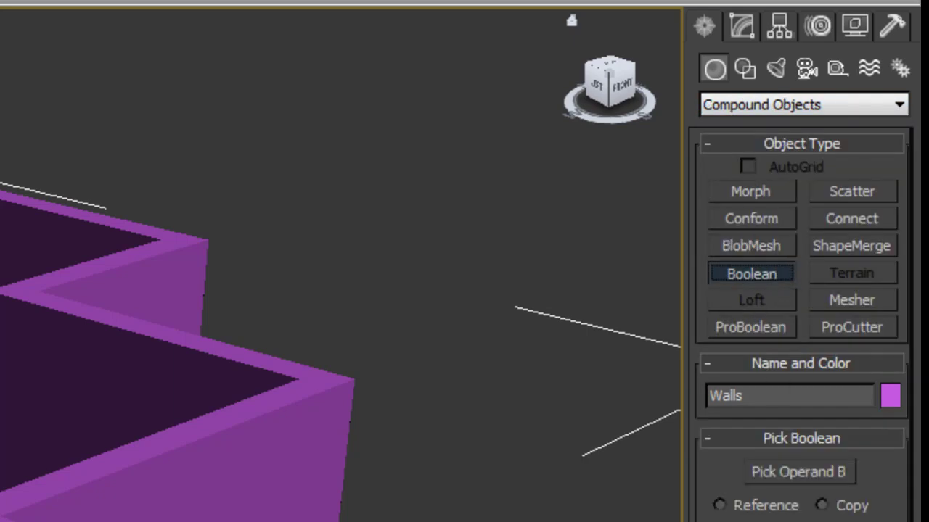
scroll(801, 326, down, 3)
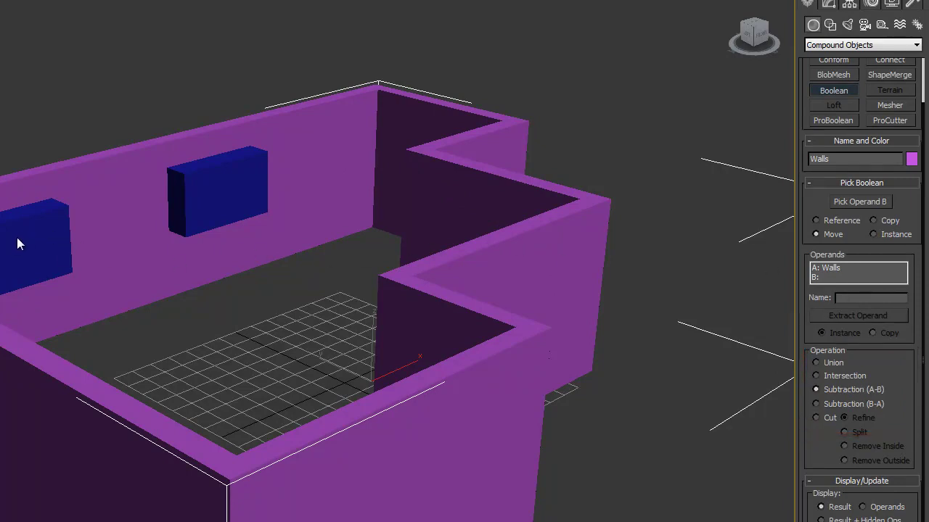
click(854, 203)
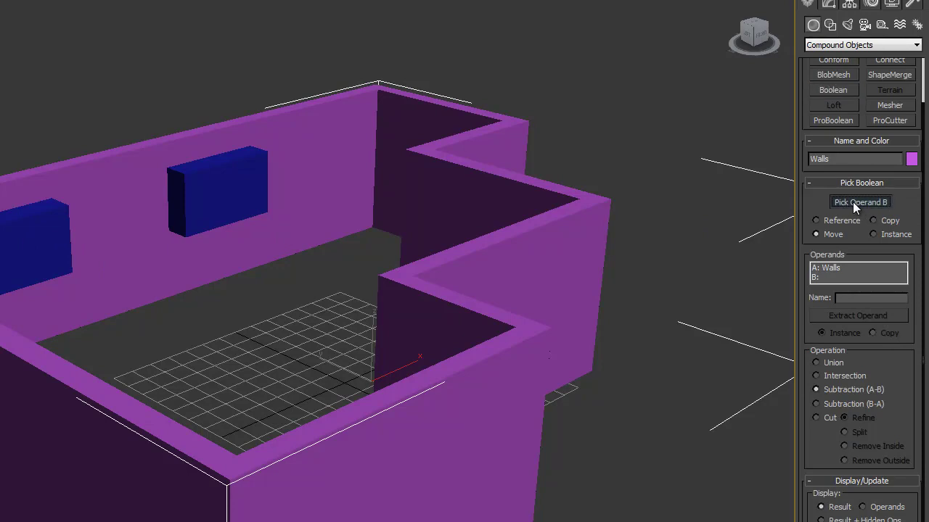
click(28, 227)
right_click(81, 131)
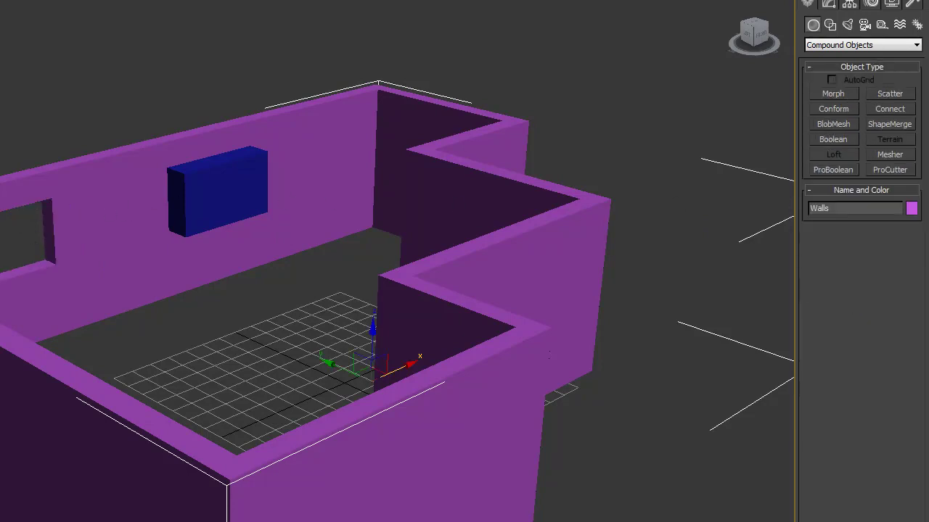
click(81, 131)
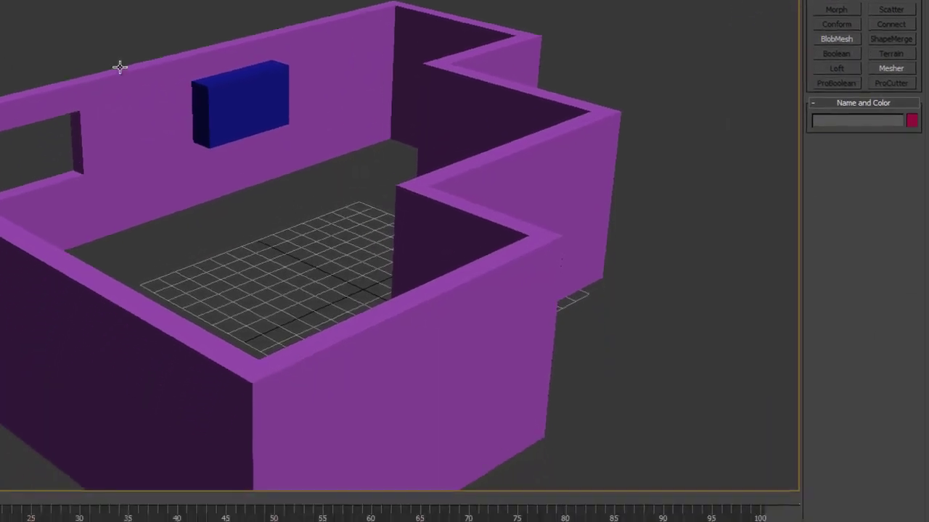
Cut the second window opening by subtracting the copied blue box from Walls with a new Boolean, and deselect the walls
click(121, 67)
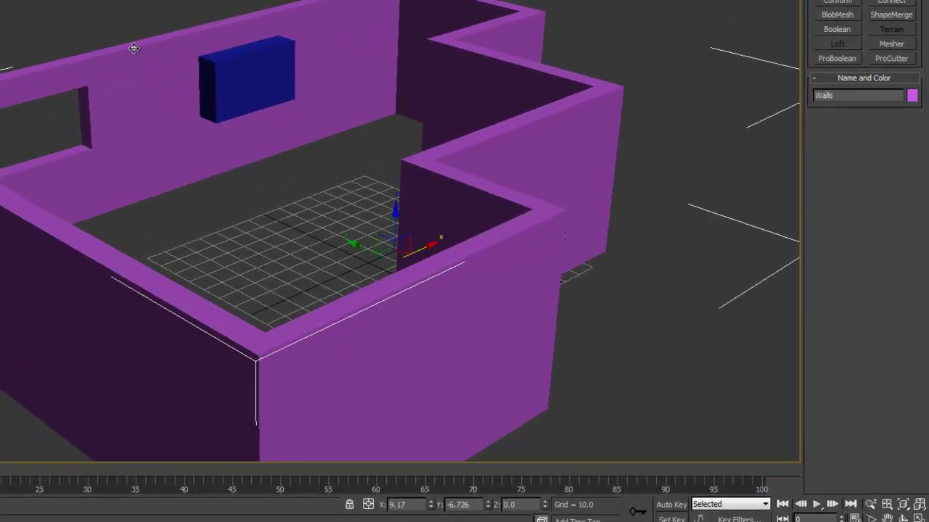
click(839, 29)
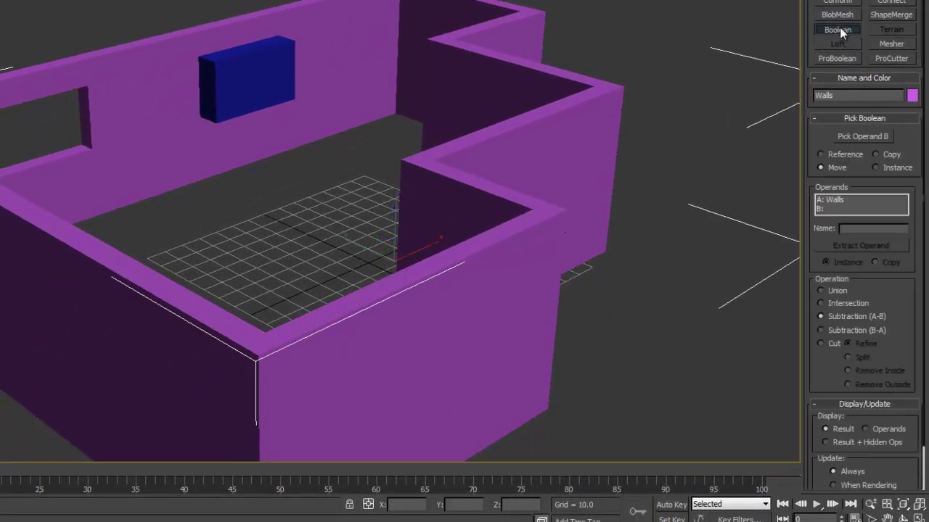
click(869, 138)
click(262, 87)
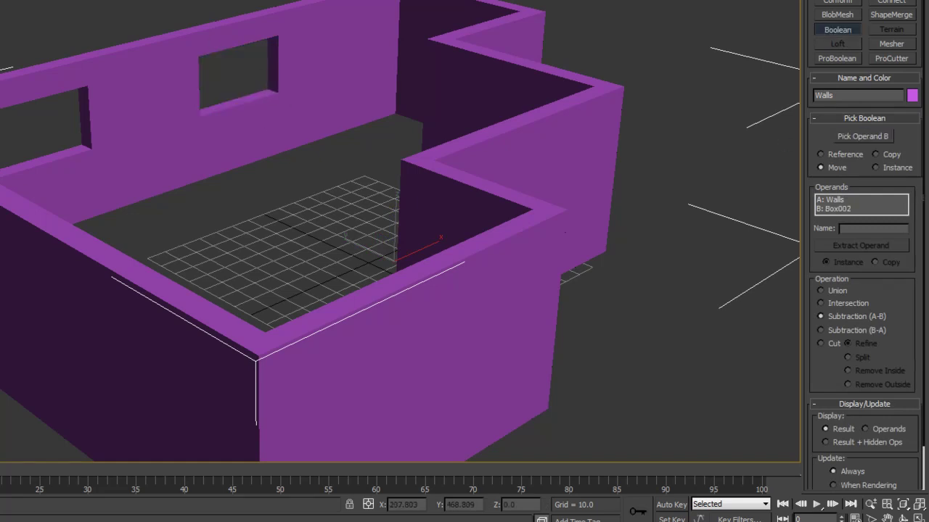
key(w)
key(ctrl+d)
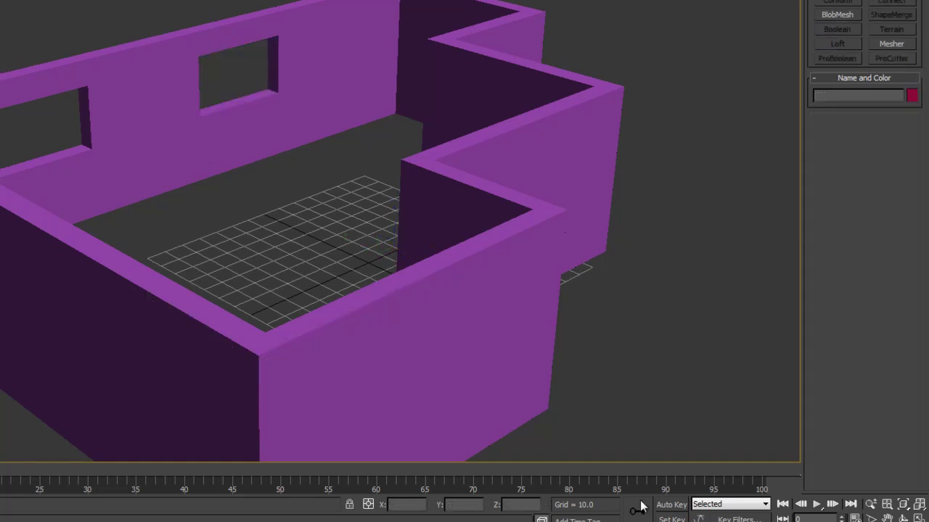
Draw a box about 36 by 56 units and 69 units high over the plan's door, crossing the wall, in the Top view
click(904, 518)
drag(346, 169, 349, 190)
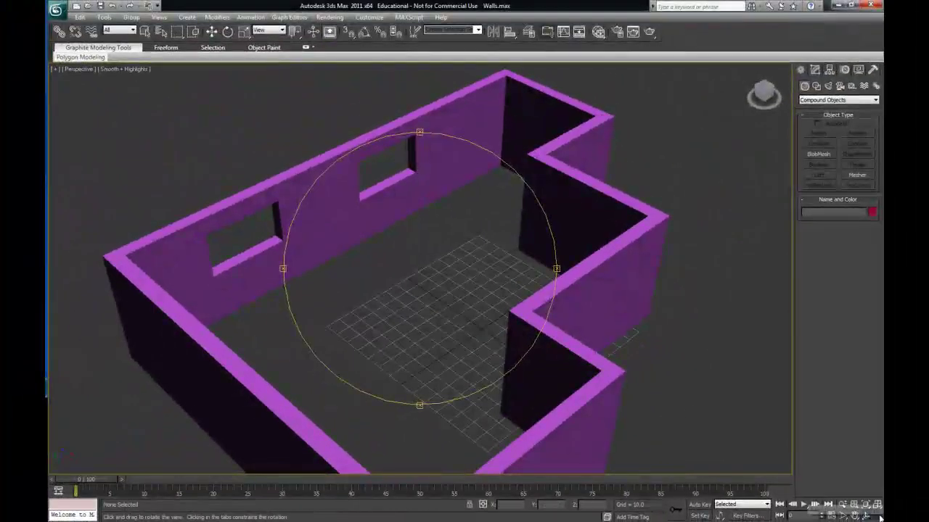
key(alt+w)
click(212, 32)
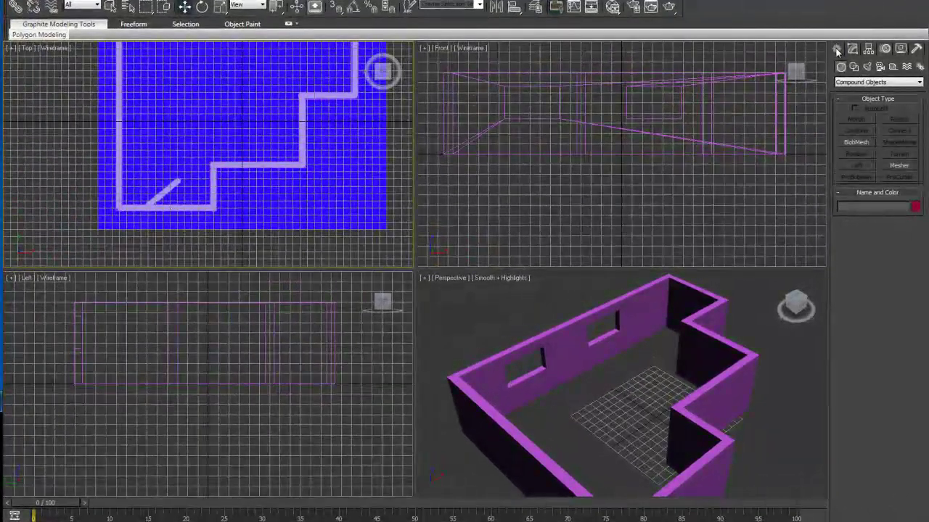
click(878, 82)
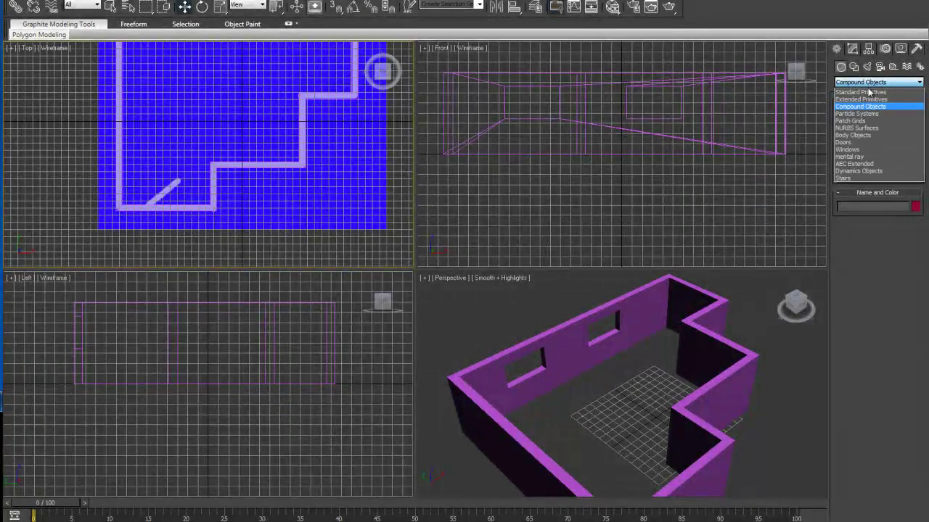
click(863, 90)
click(855, 120)
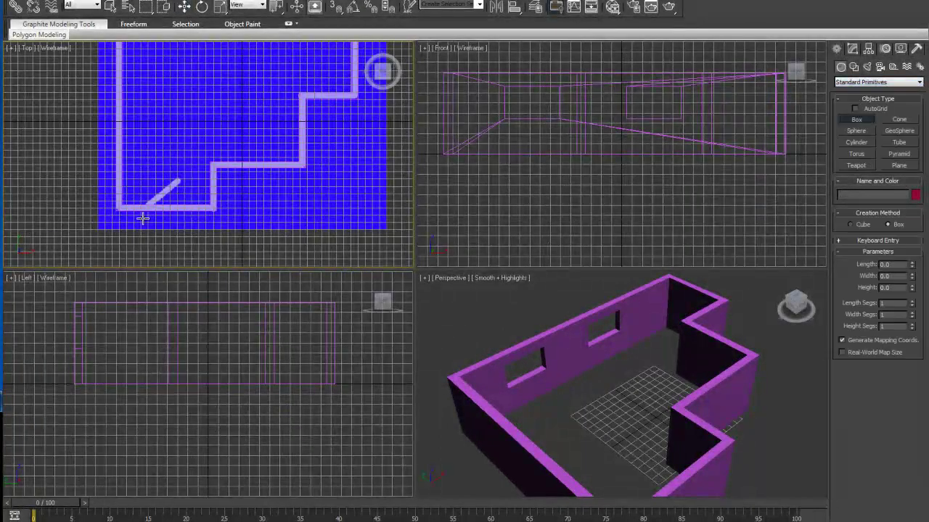
drag(146, 219, 187, 193)
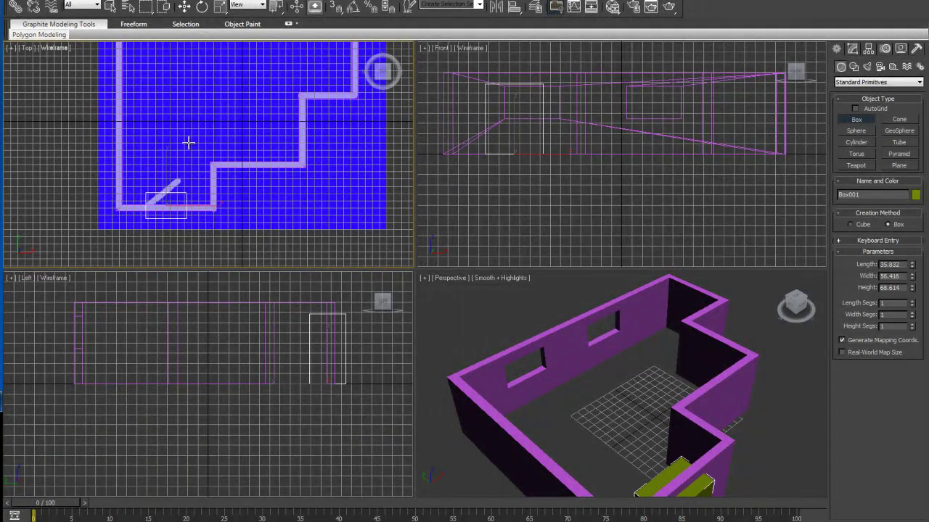
click(188, 144)
alt+middle_drag(510, 300, 552, 319)
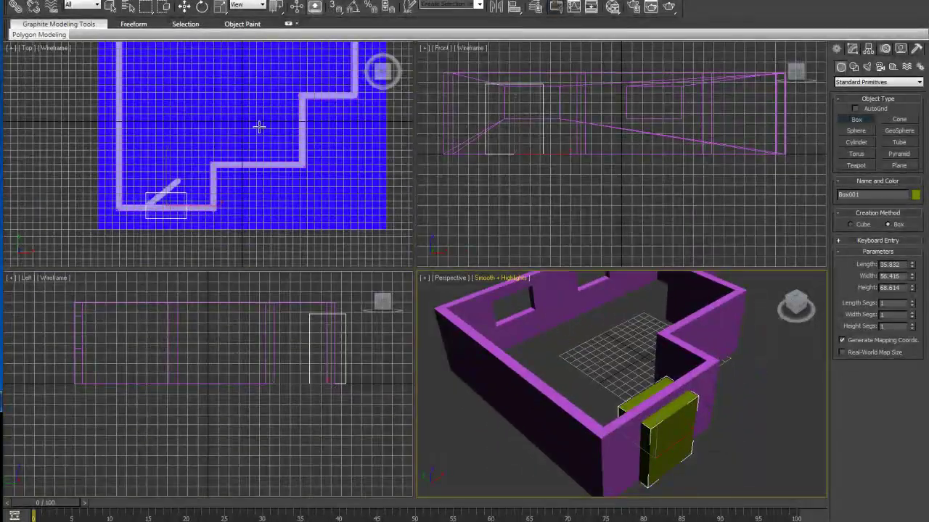
Scale the door box down slightly along the X axis to narrow it
click(220, 7)
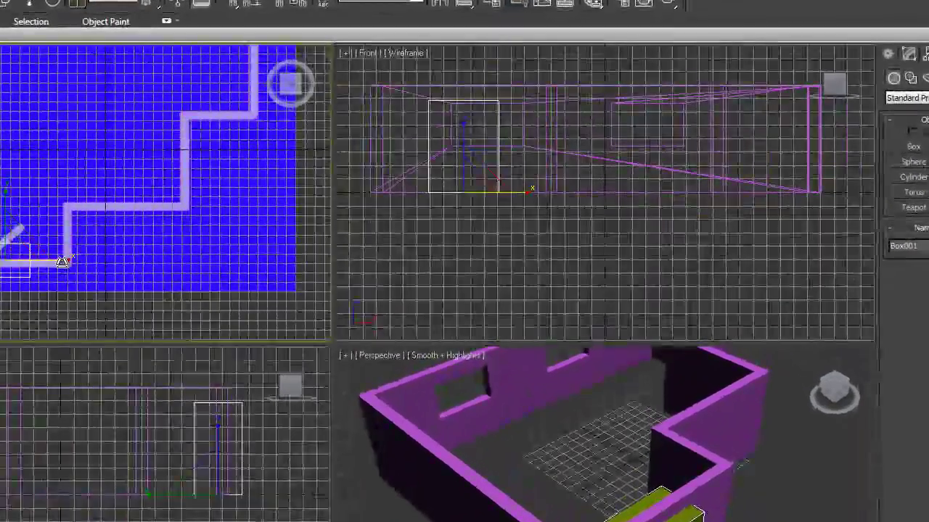
drag(62, 262, 46, 261)
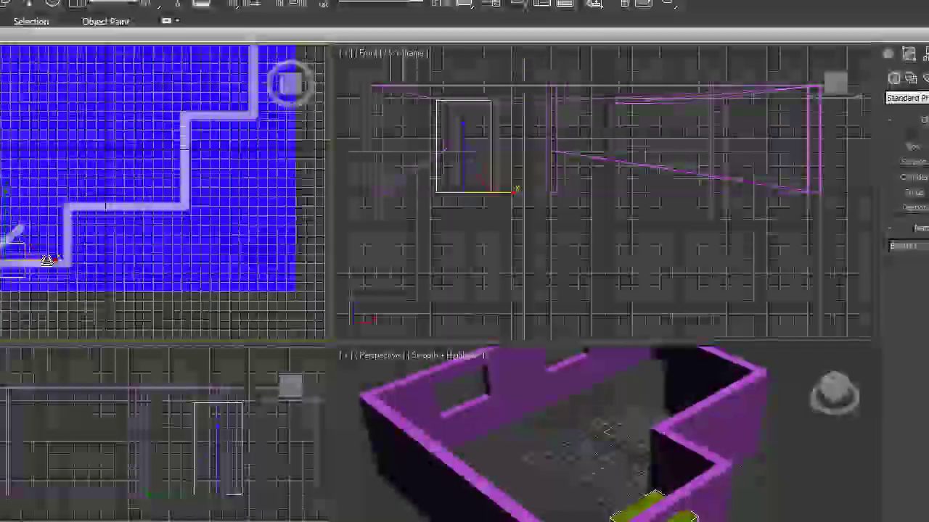
click(33, 6)
In a maximized perspective view, cut the door opening by subtracting the door box from Walls with Boolean Subtraction (A-B)
click(525, 513)
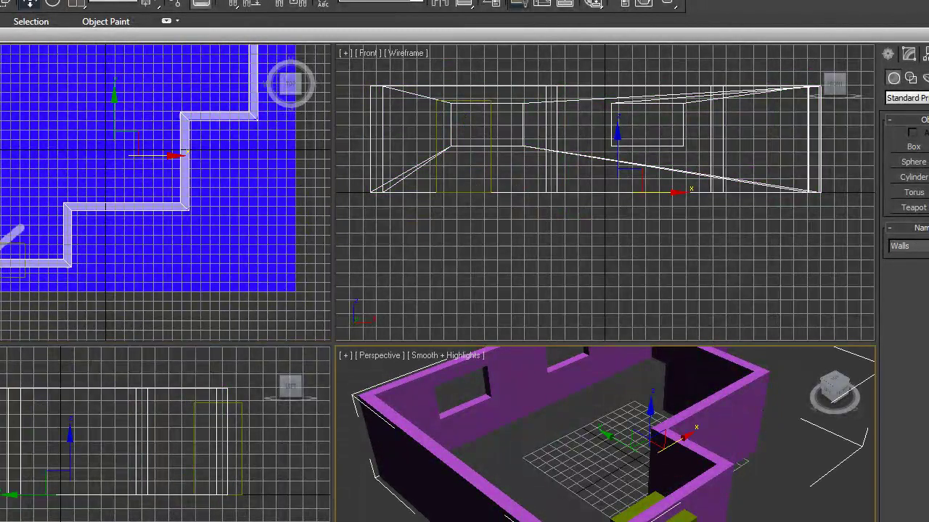
key(alt+w)
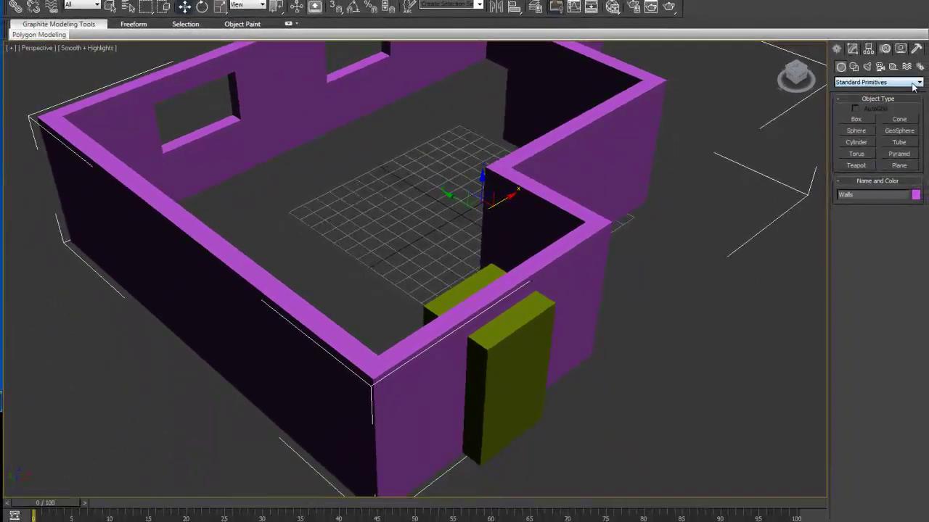
click(920, 82)
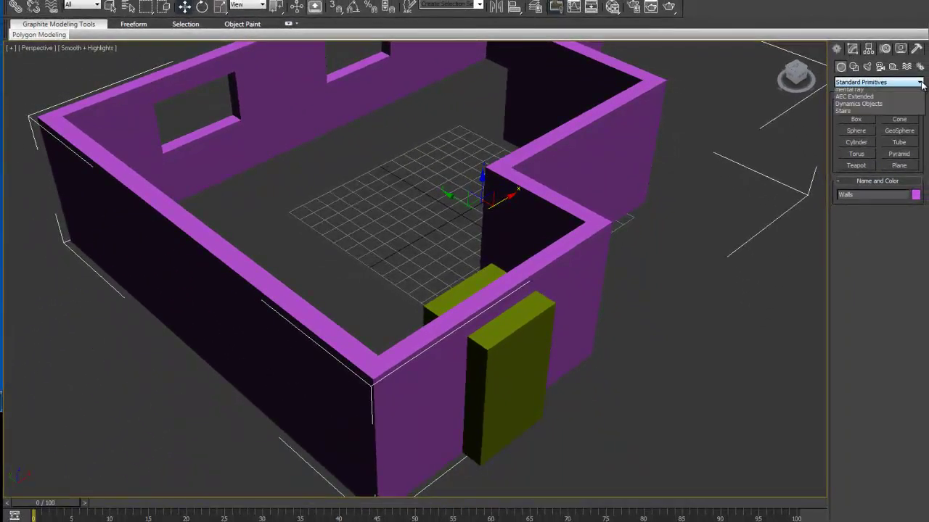
click(849, 107)
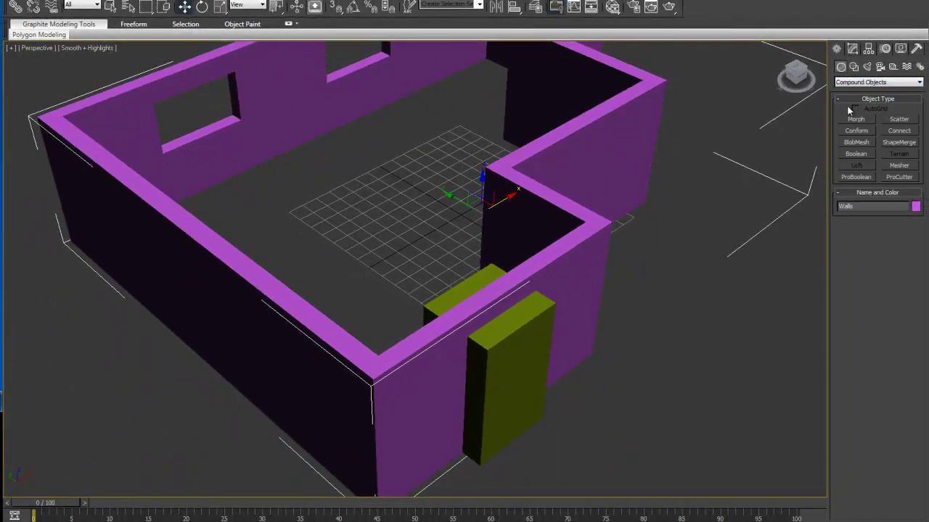
click(854, 153)
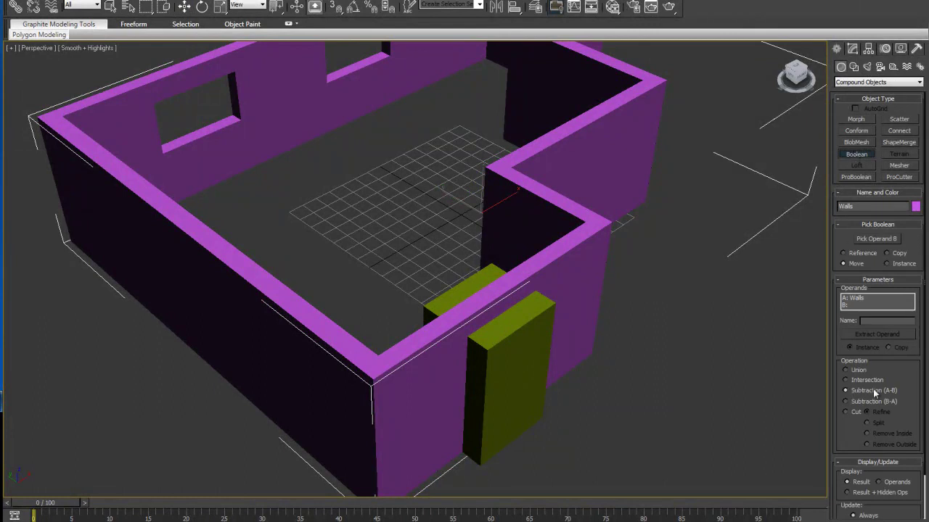
click(874, 240)
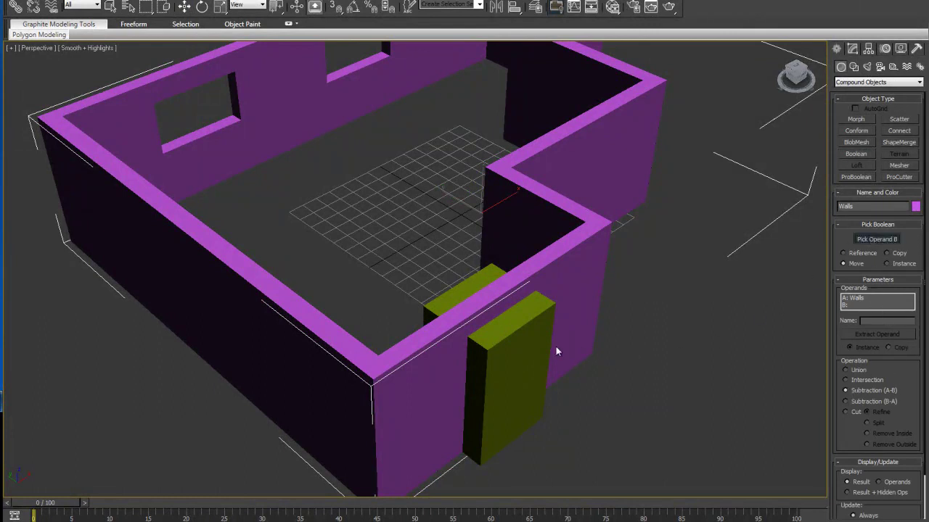
click(490, 346)
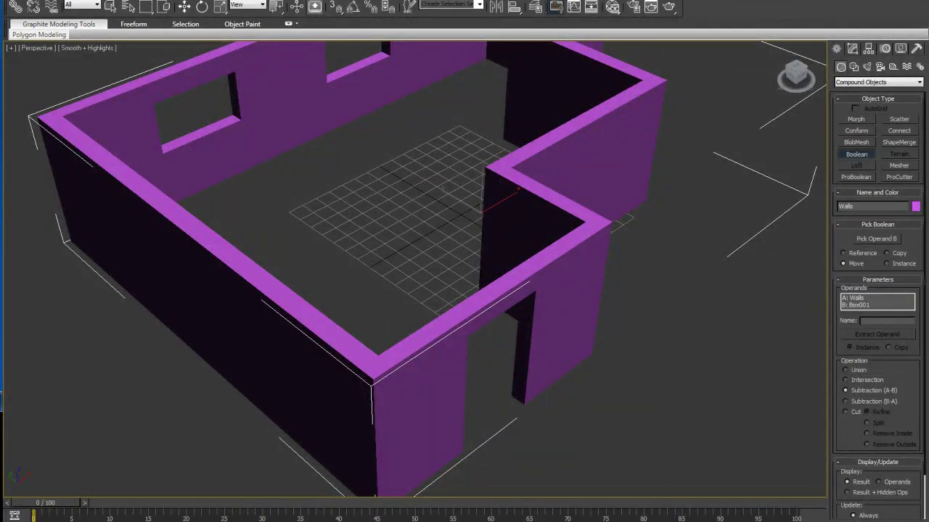
Orbit around to face the door opening and save the scene
key(ctrl+r)
mouse_move(529, 394)
mouse_down()
mouse_move(425, 362)
mouse_move(417, 380)
mouse_move(524, 379)
mouse_move(508, 371)
mouse_move(514, 384)
mouse_up()
click(13, 1)
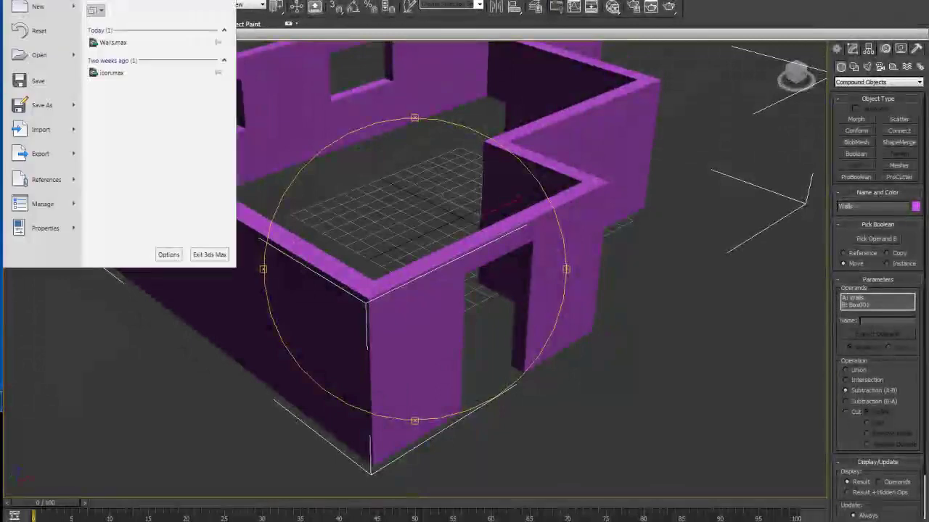
click(40, 77)
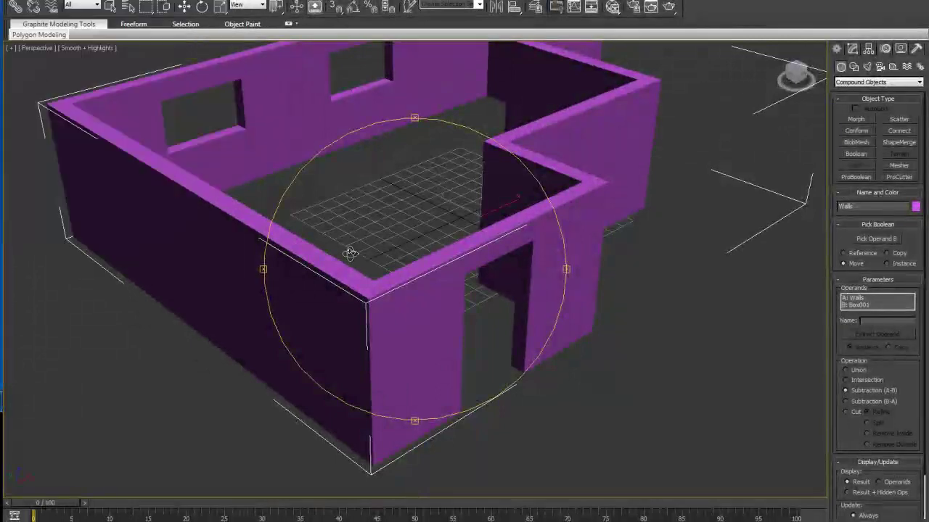
Draw a rectangular Plane in the Top view covering the full extent of the walls as a trial floor
middle_drag(446, 238, 443, 258)
scroll(442, 275, down, 3)
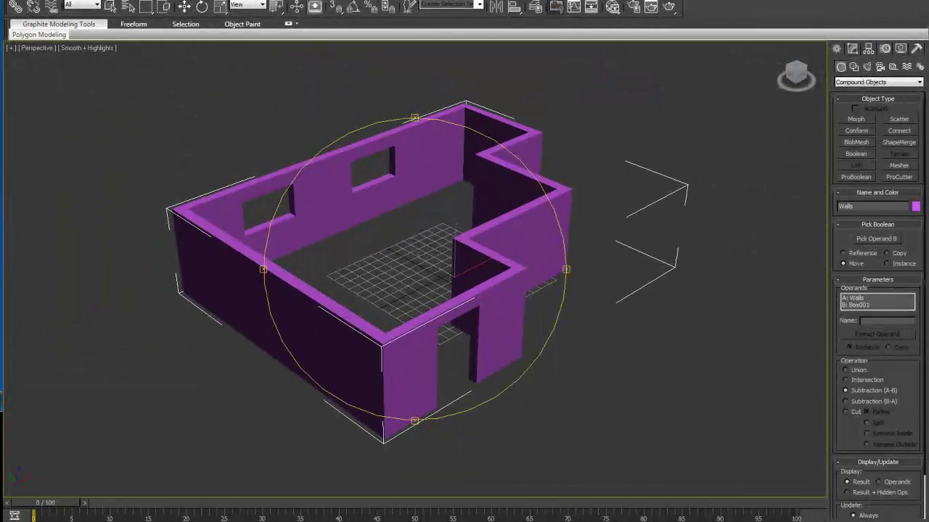
key(alt+w)
middle_drag(309, 193, 276, 206)
scroll(298, 206, down, 3)
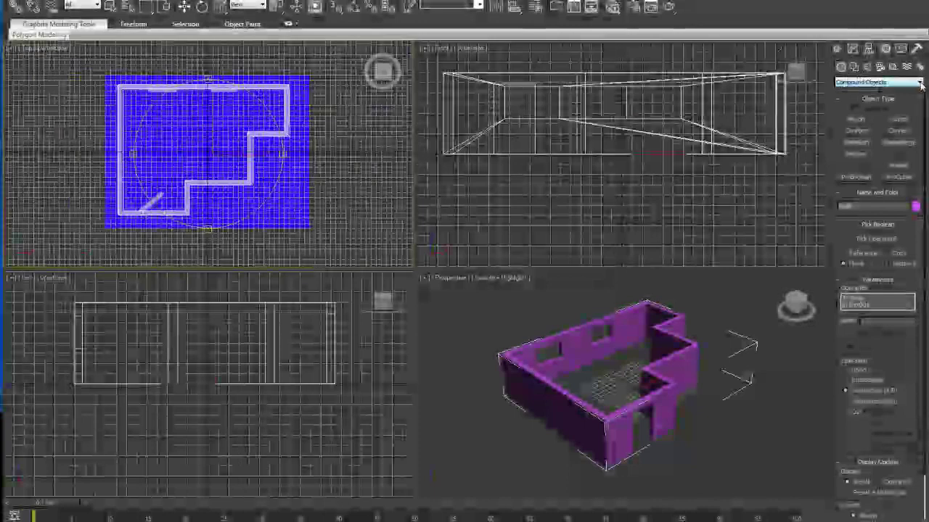
click(871, 82)
click(867, 98)
click(899, 165)
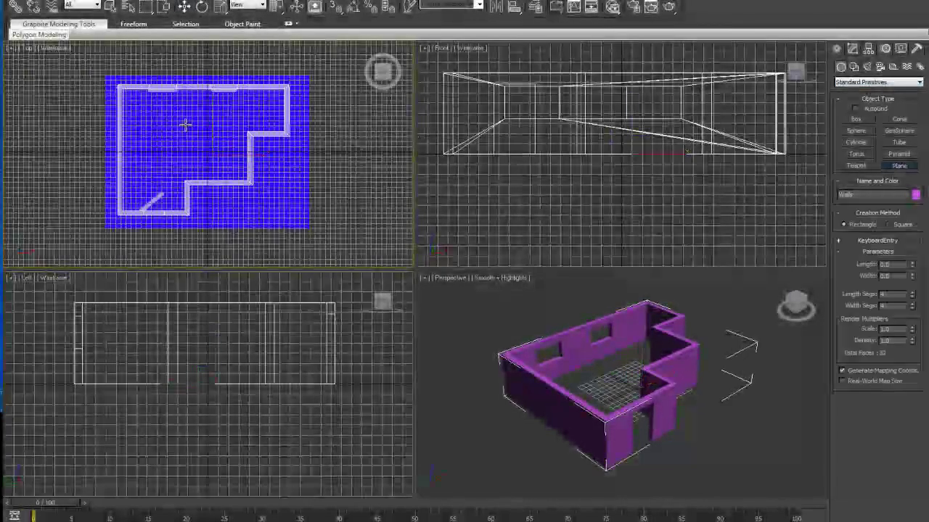
drag(117, 81, 290, 215)
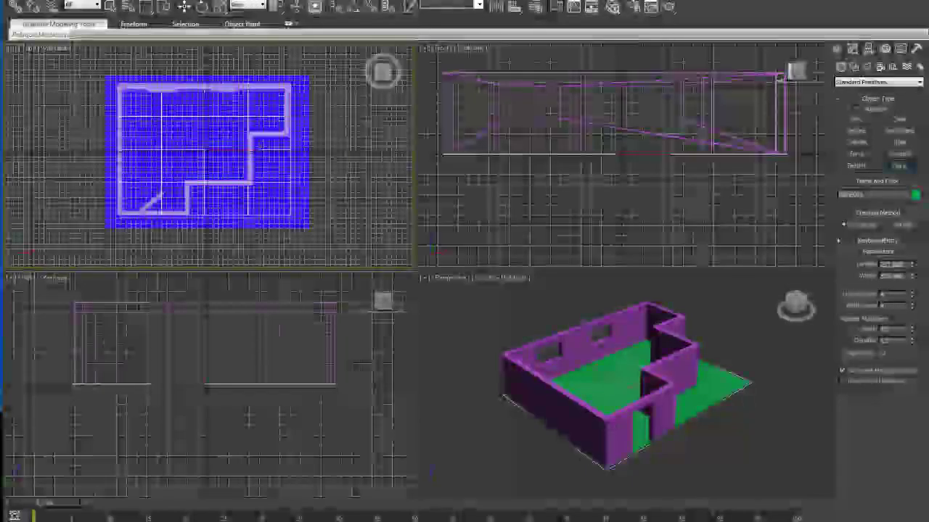
Inspect the plane area extending beyond the walls in perspective and delete the green plane
click(187, 8)
middle_drag(658, 416, 651, 413)
scroll(650, 414, up, 3)
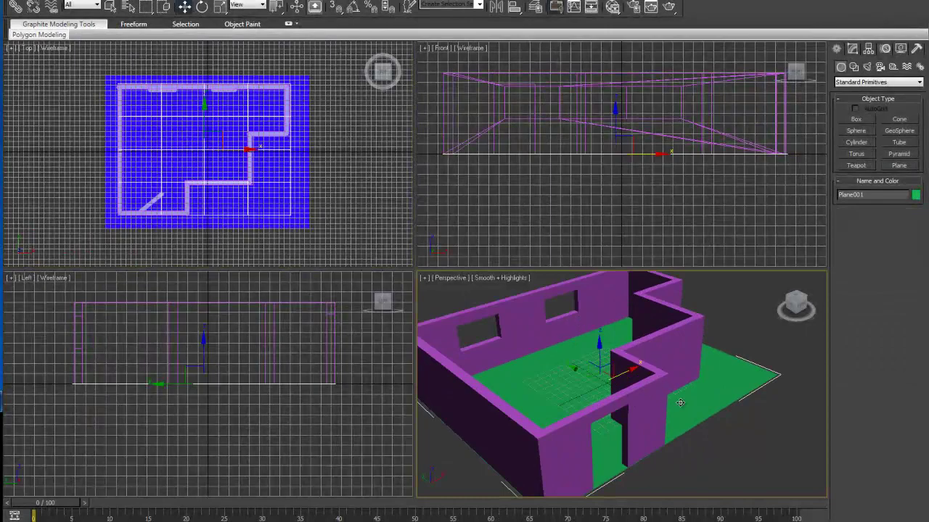
middle_drag(679, 402, 614, 410)
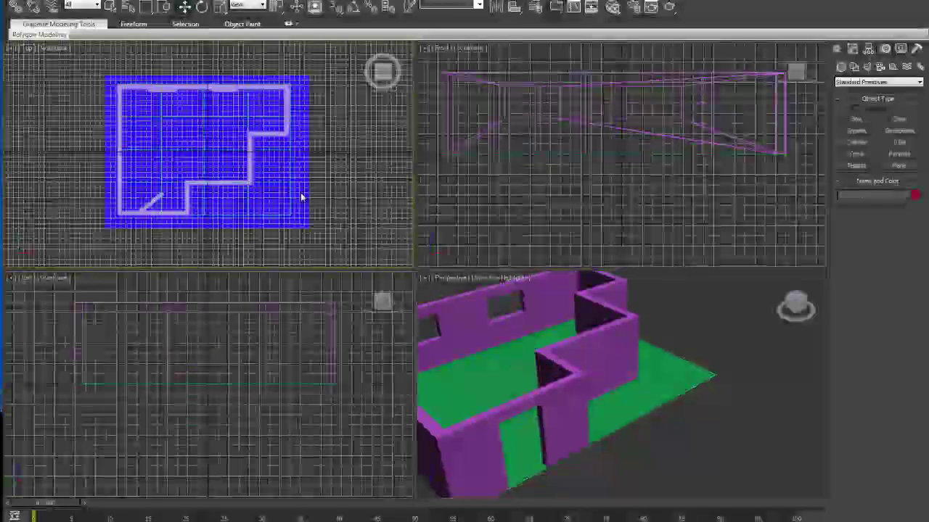
click(280, 182)
key(Delete)
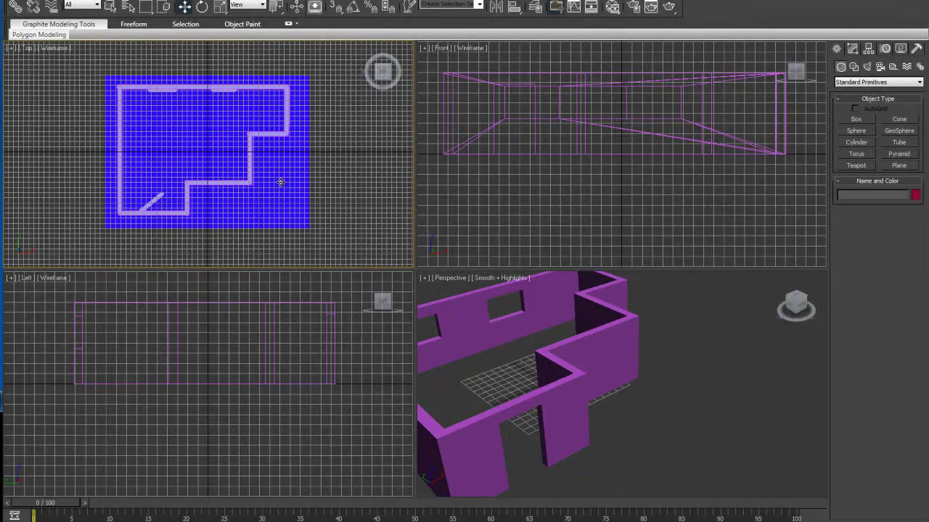
Trace the wall outline in a maximized Top view with a Line through its eight corners, and close the spline
middle_drag(209, 147, 213, 148)
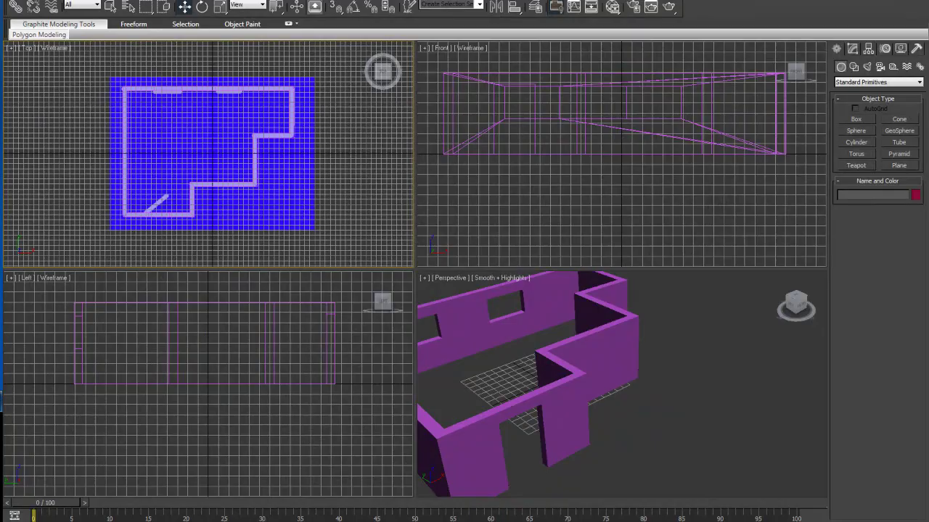
key(alt+w)
scroll(454, 321, up, 4)
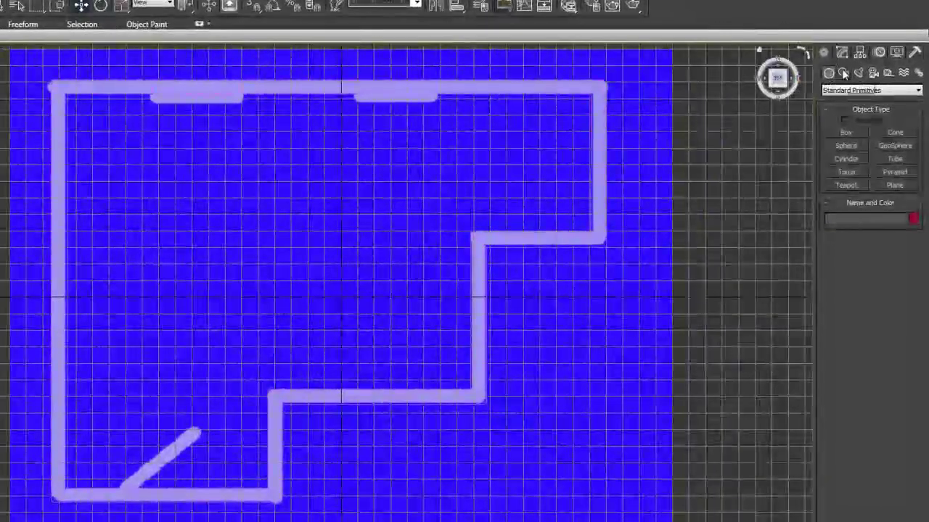
click(843, 74)
click(845, 143)
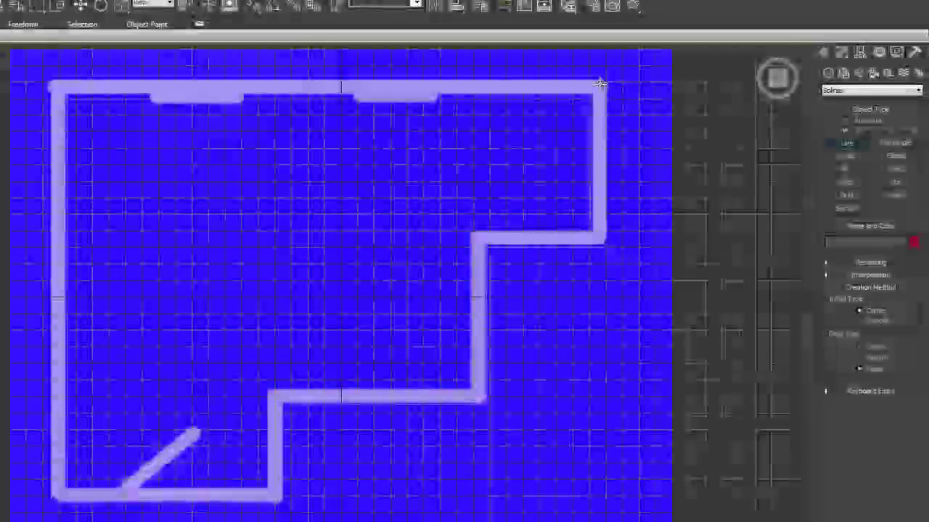
click(595, 89)
click(486, 89)
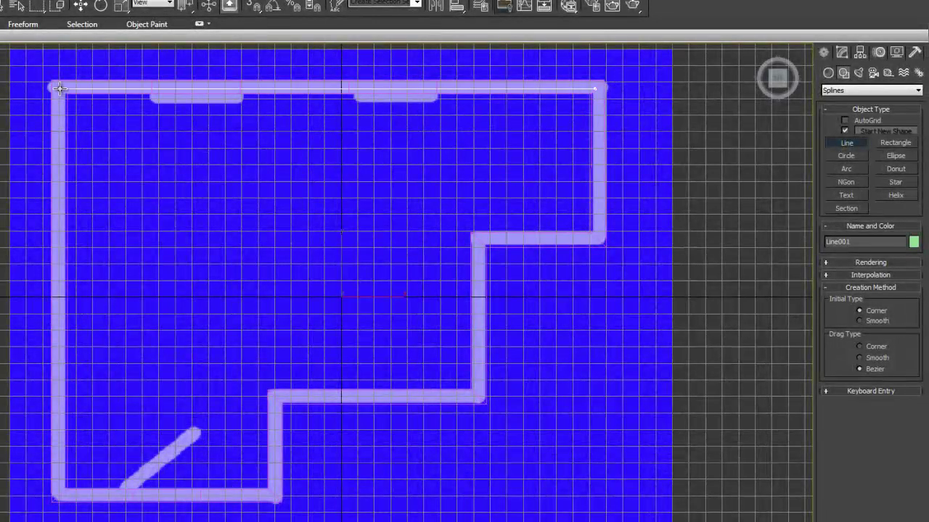
click(56, 497)
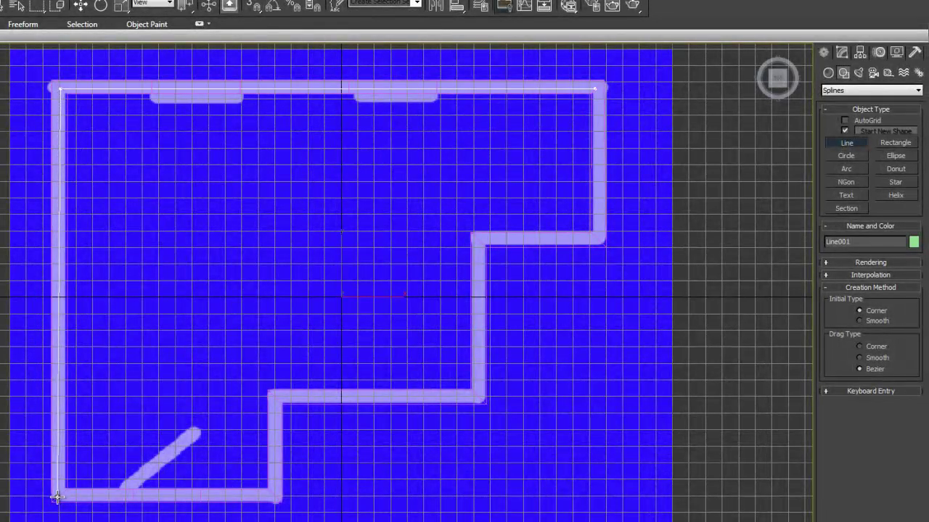
click(275, 498)
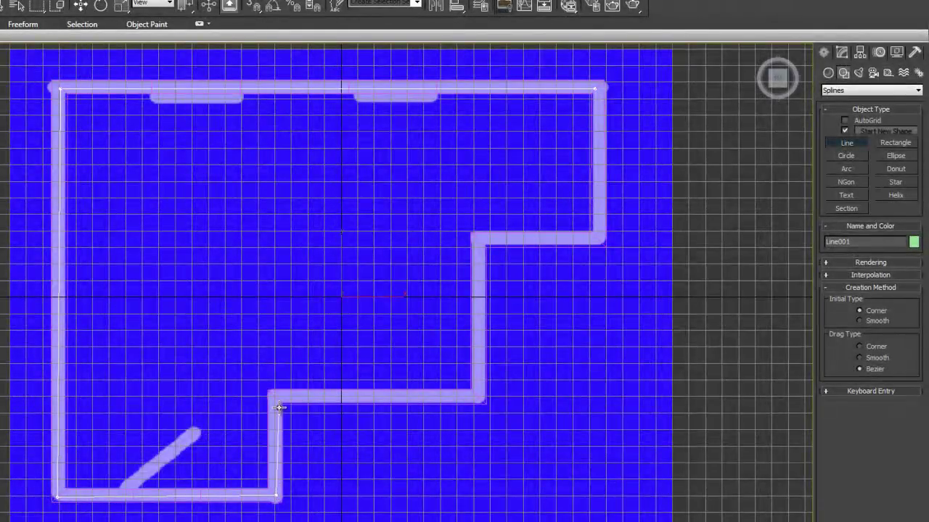
click(479, 396)
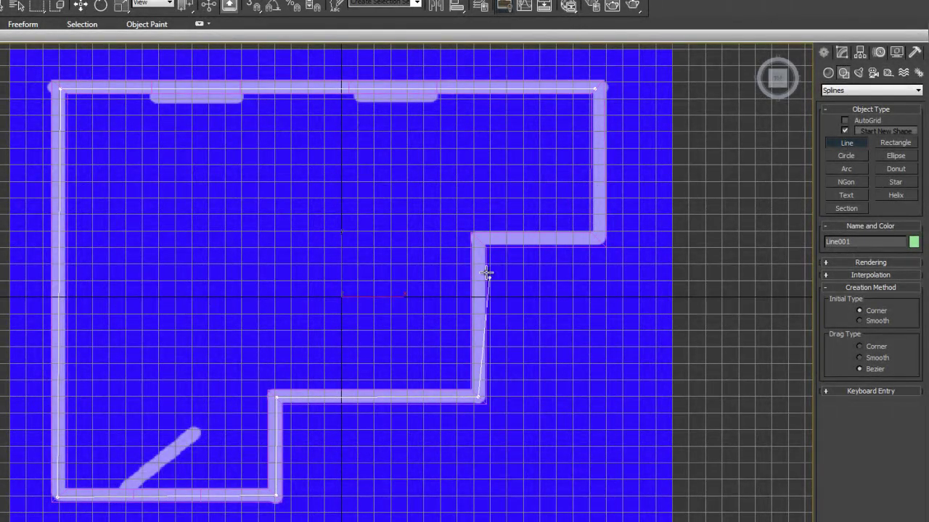
click(480, 240)
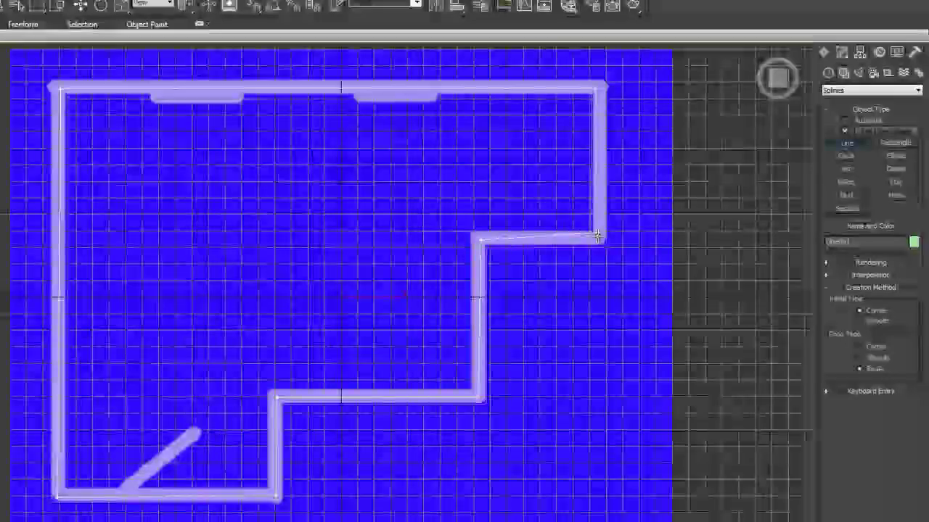
click(600, 240)
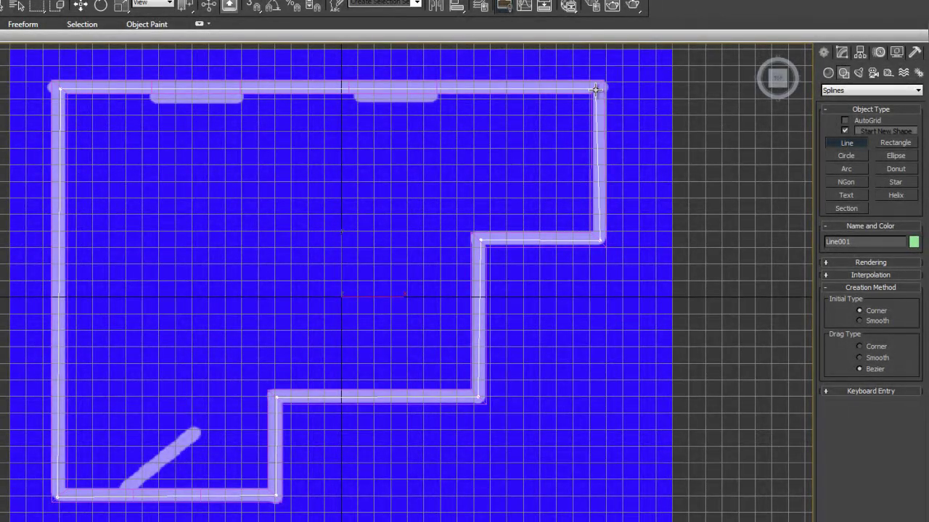
click(595, 89)
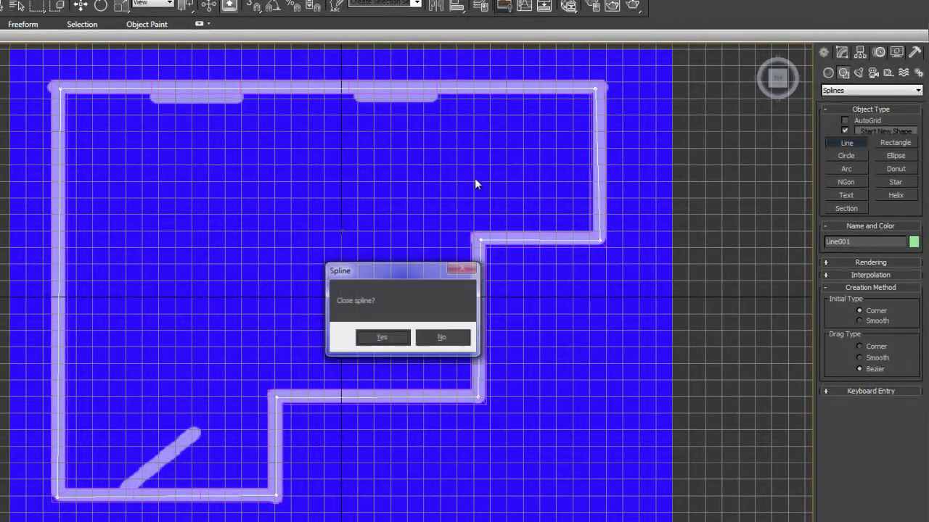
click(382, 338)
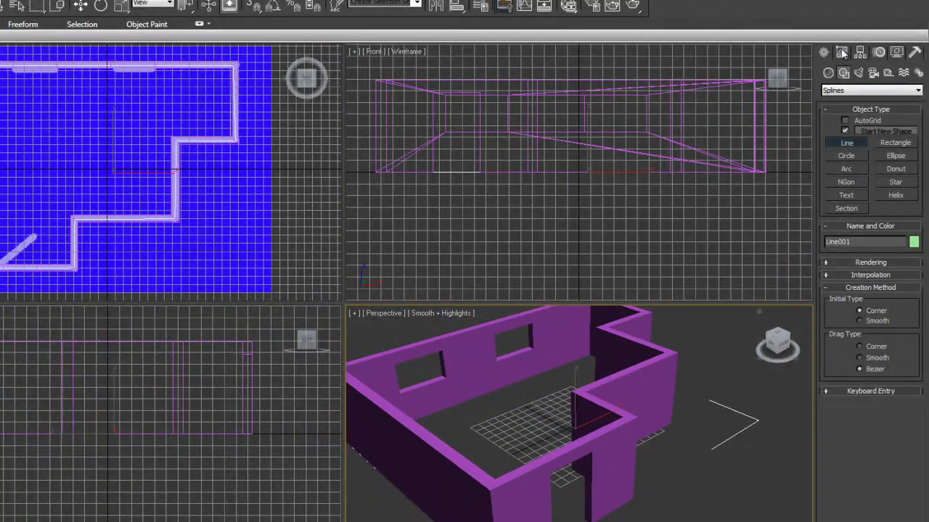
Apply an Extrude modifier to the closed spline traced around the walls
click(841, 52)
click(917, 87)
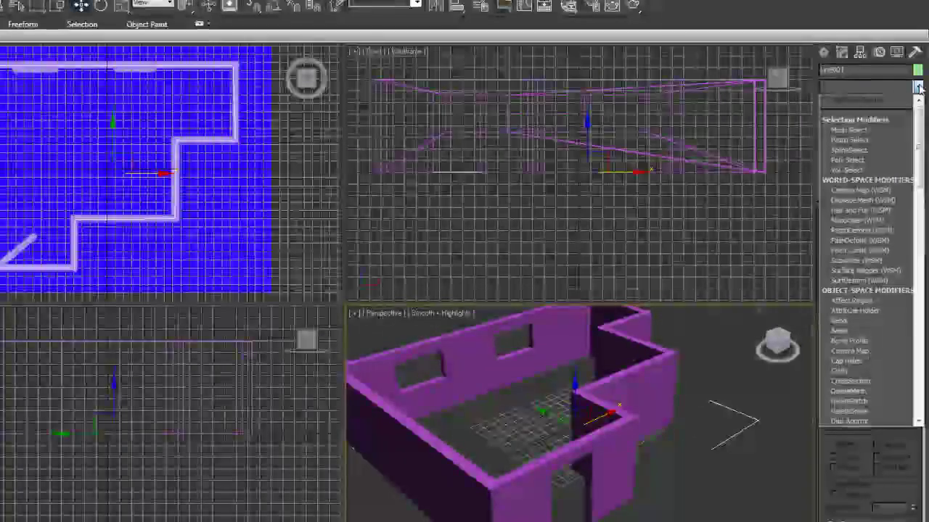
scroll(917, 141, down, 7)
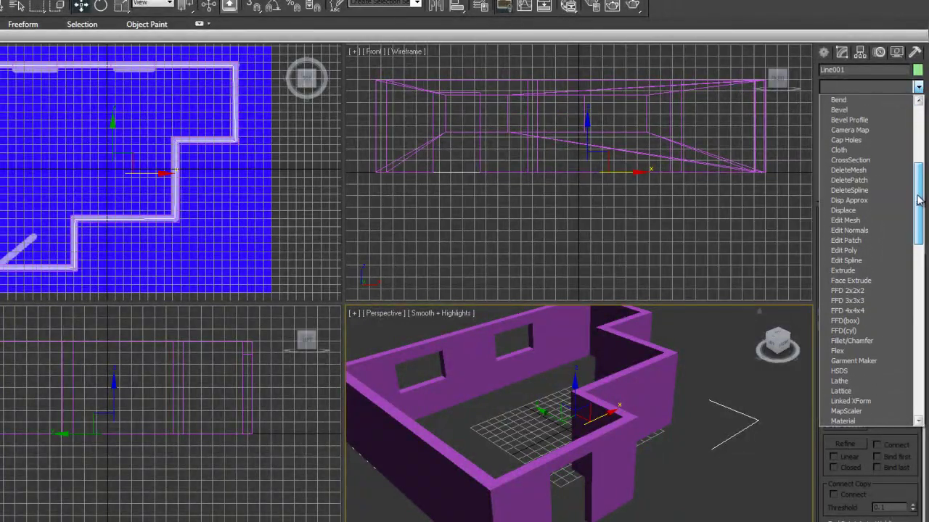
click(835, 271)
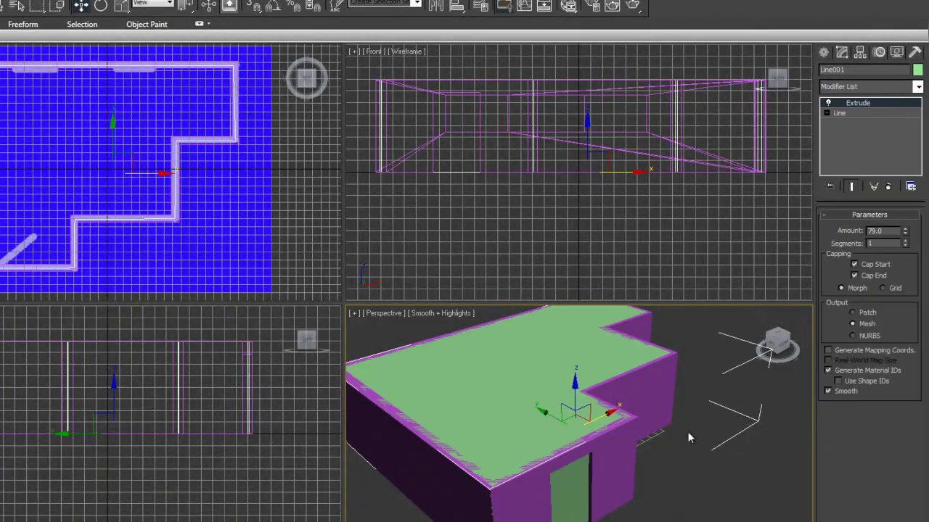
Set the extrusion amount to 0.5 to make a thin floor slab, and check it from the door side
middle_drag(688, 433, 695, 441)
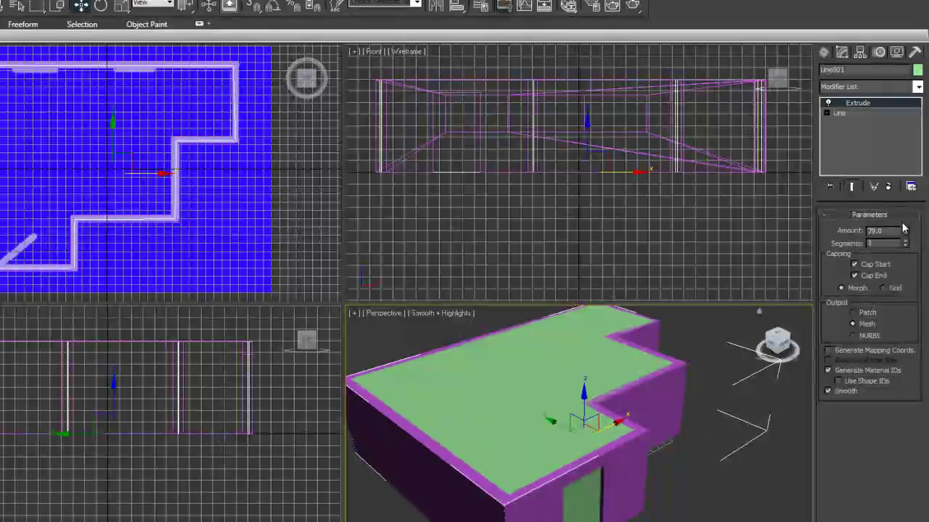
drag(905, 231, 891, 245)
text(0.5)
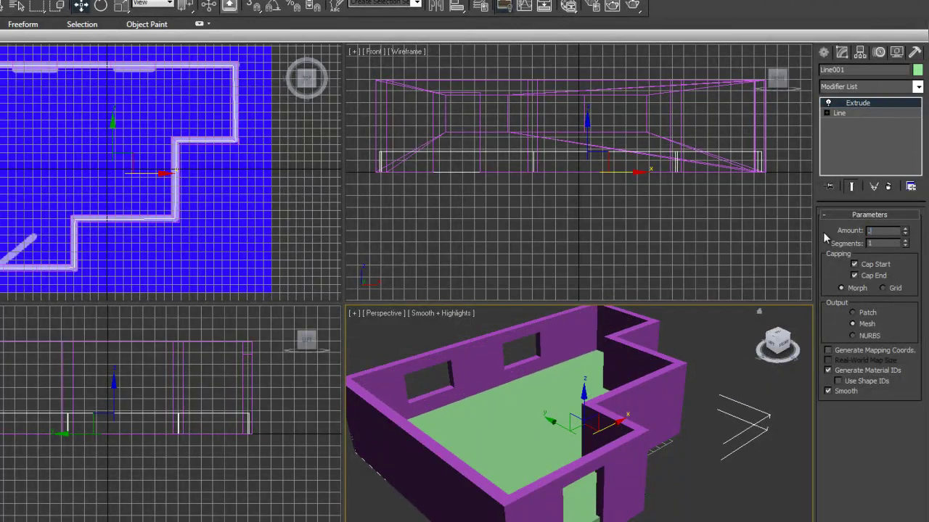
key(Return)
middle_drag(564, 481, 619, 484)
alt+middle_drag(592, 406, 494, 428)
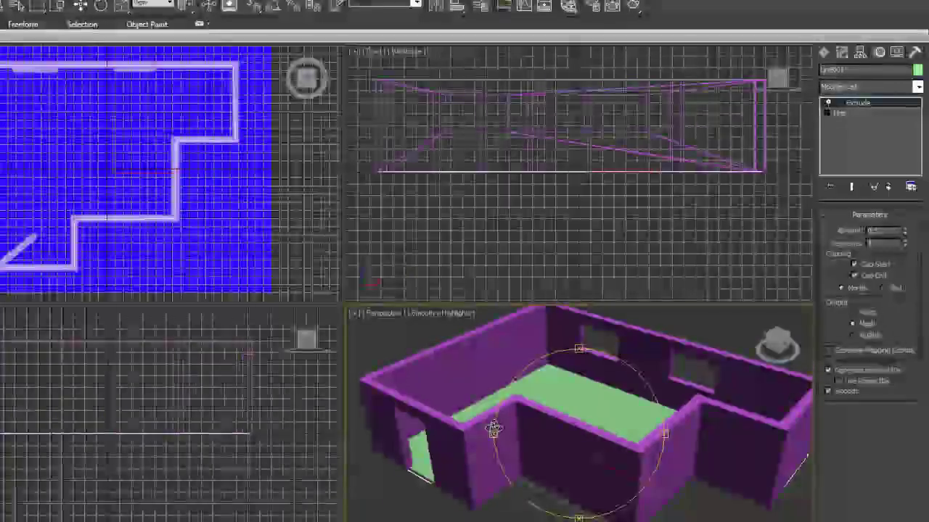
Clone the floor slab straight up along Z to the top of the walls as a ceiling
click(79, 6)
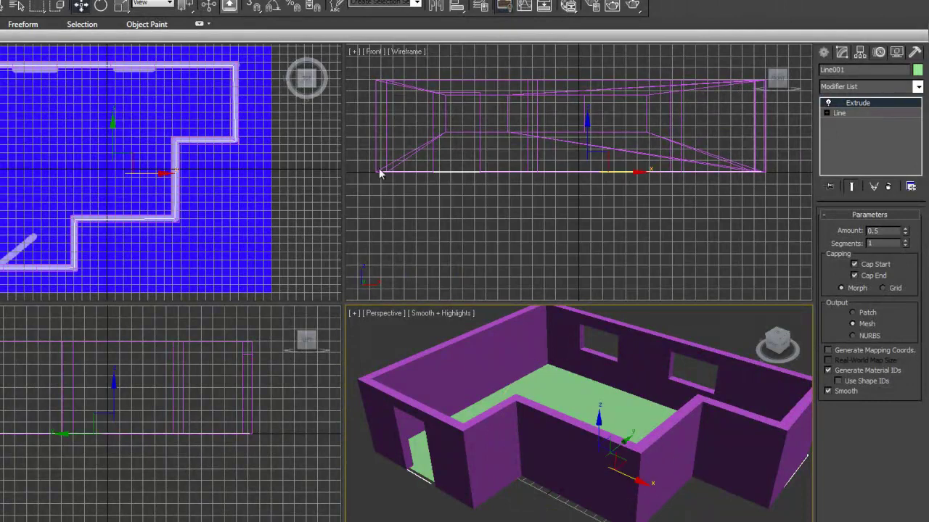
click(491, 223)
click(568, 395)
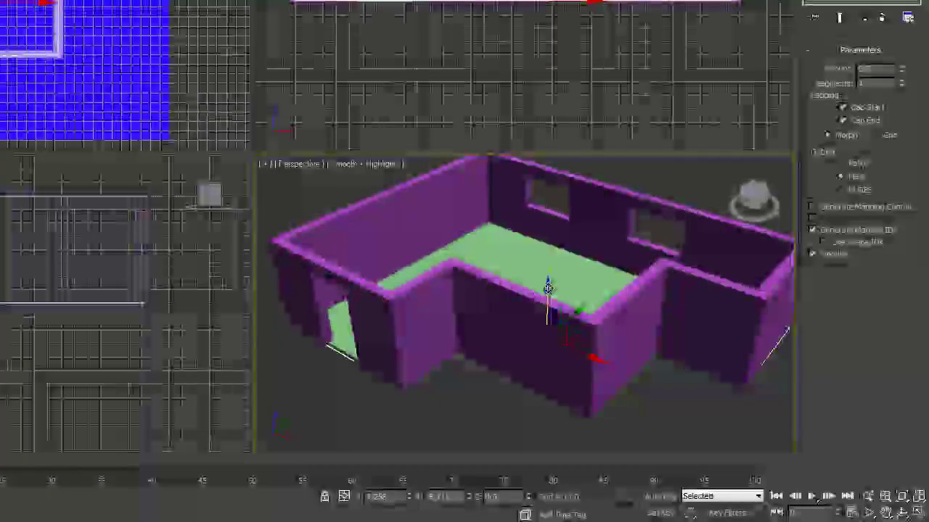
mouse_move(547, 288)
mouse_down()
mouse_move(547, 202)
mouse_move(556, 214)
mouse_up()
click(467, 311)
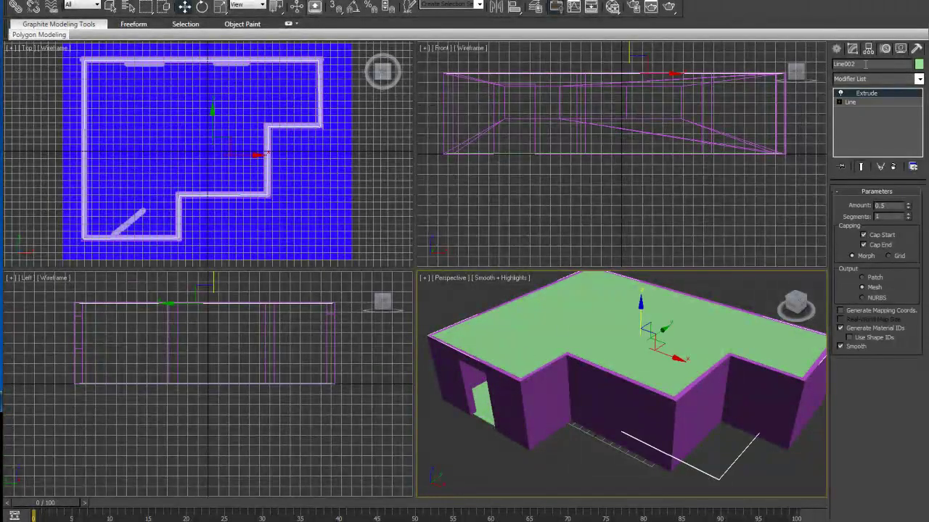
Rename the upper slab Ceiling and the lower slab Flor
drag(864, 65, 784, 64)
text(Ce)
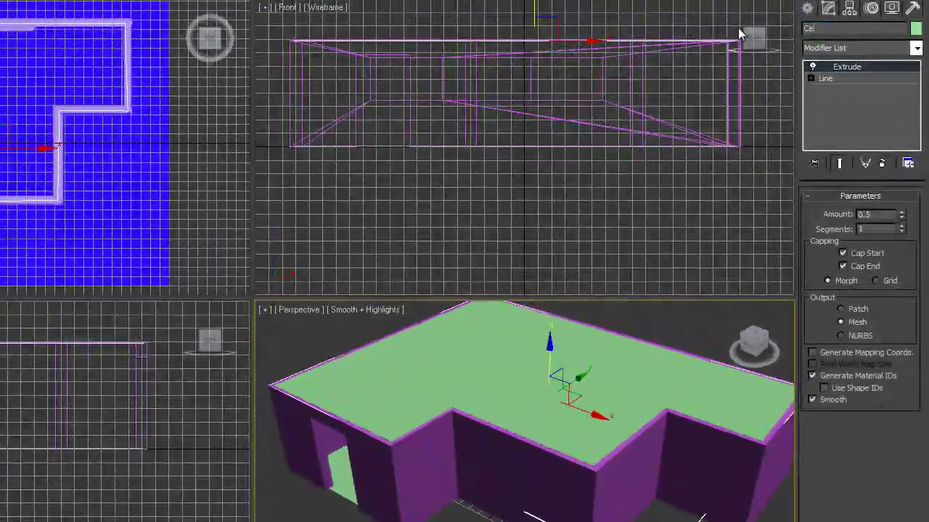
text(iling)
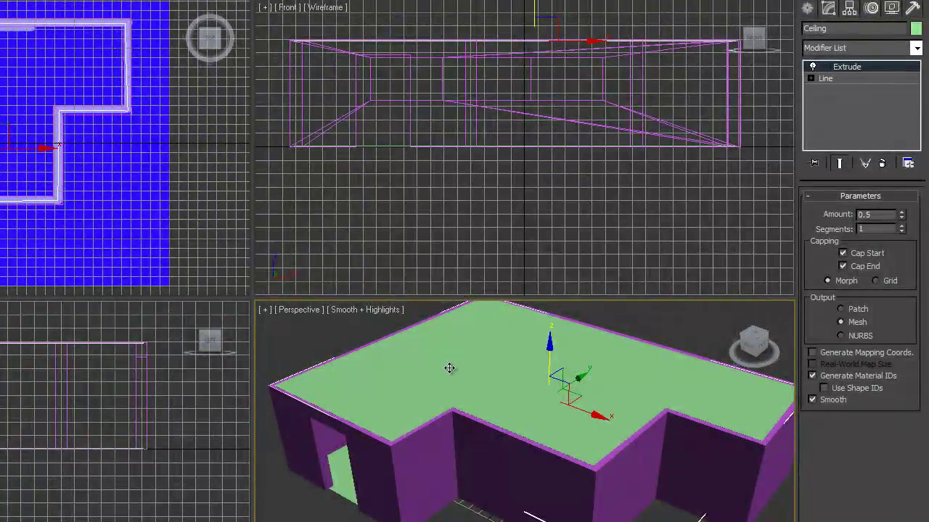
click(344, 480)
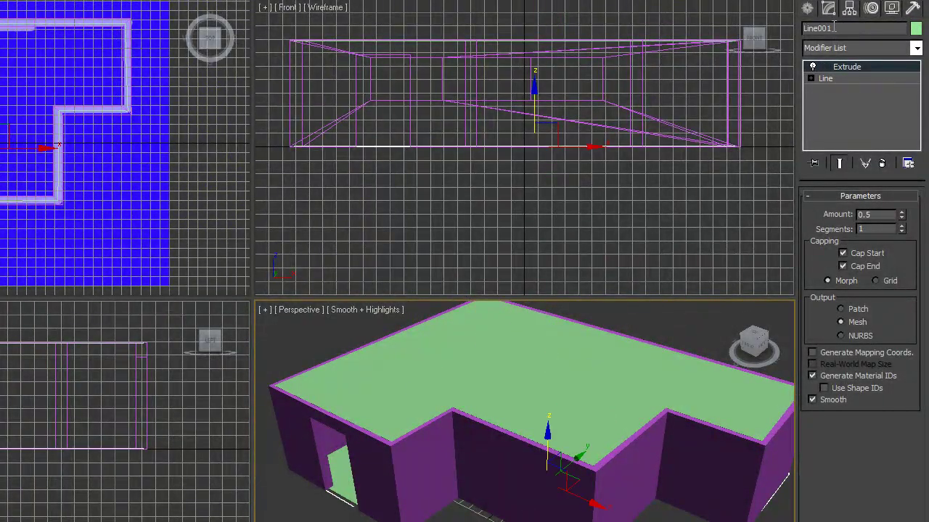
text(Flor)
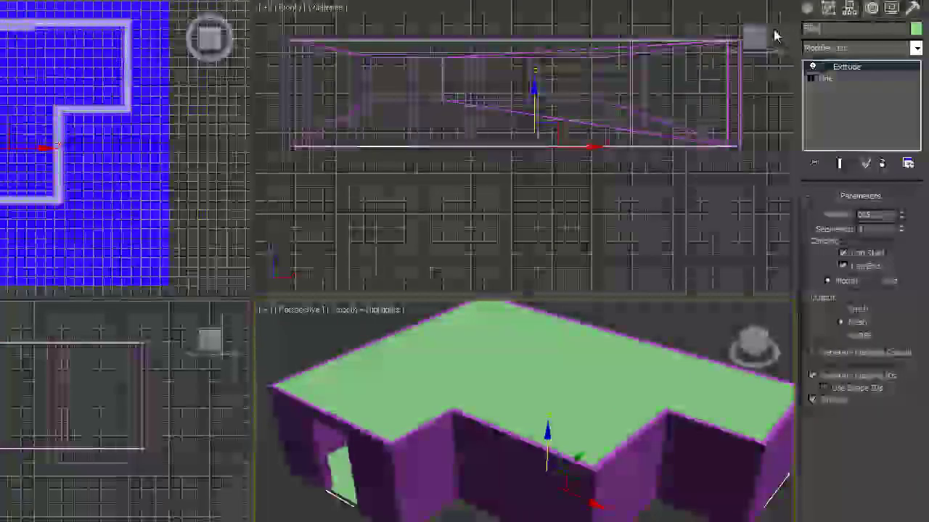
Change the floor slab's object color to orange from the 3ds Max palette
click(916, 29)
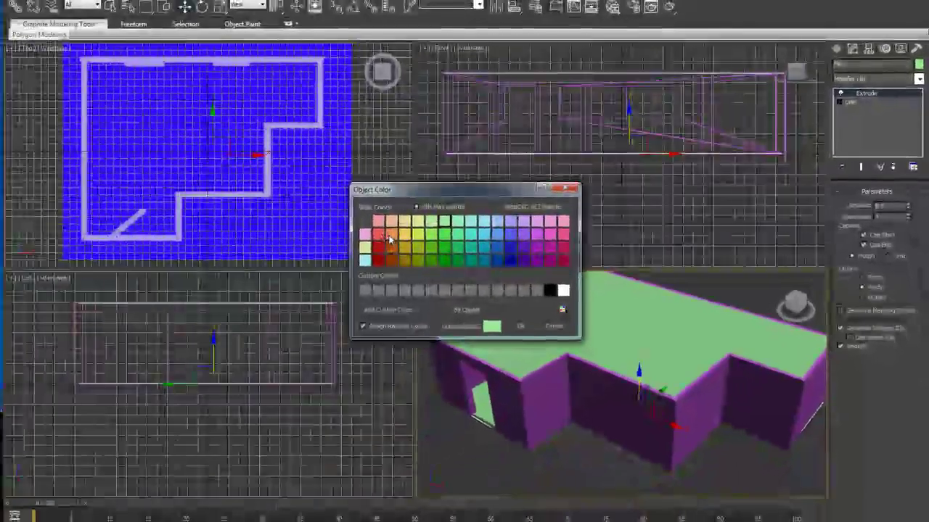
click(217, 254)
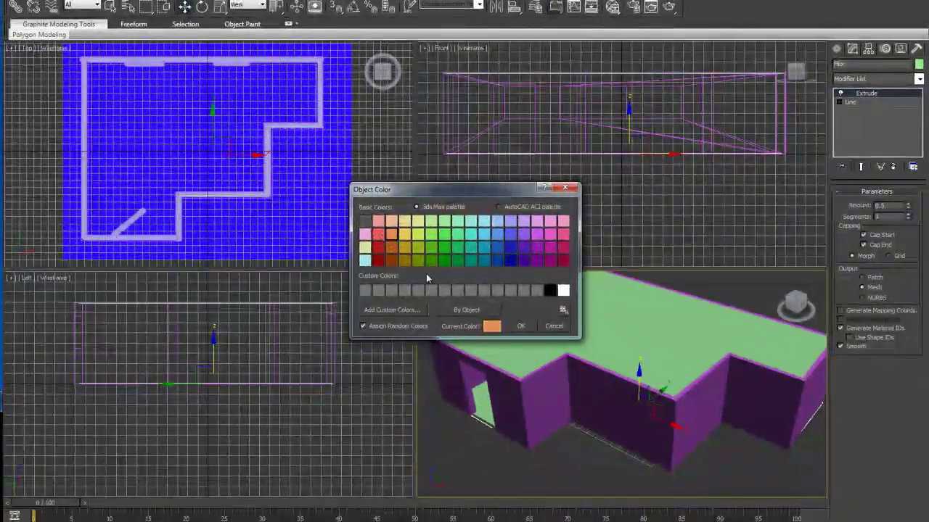
click(521, 326)
Change the ceiling slab's object color to pale cyan and clear the selection
click(508, 351)
click(918, 65)
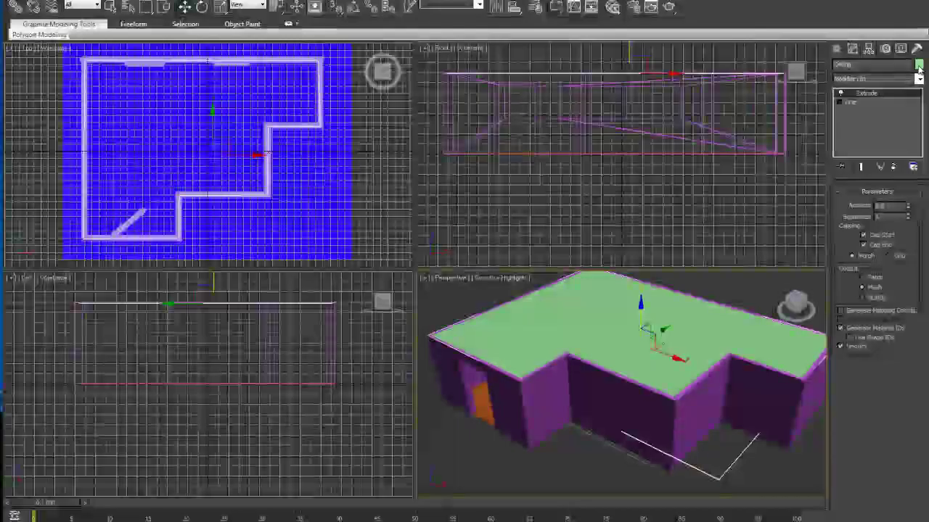
click(364, 261)
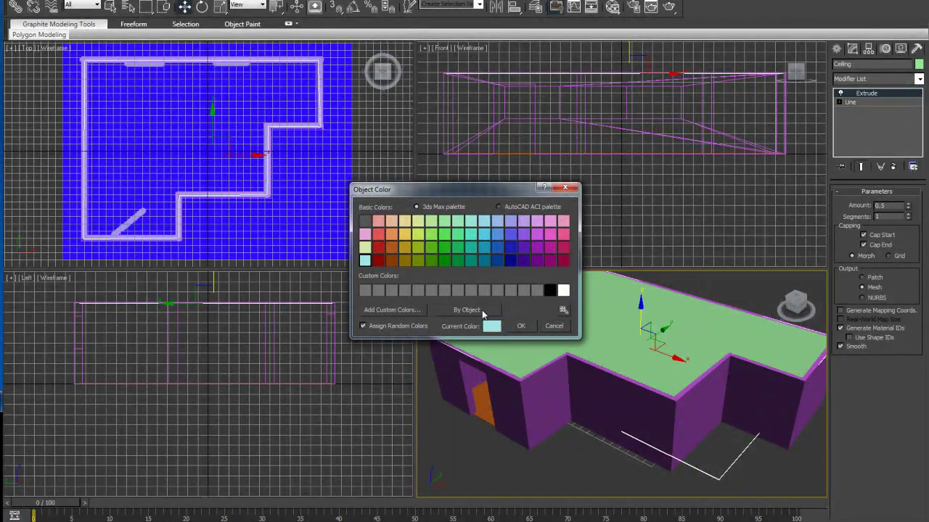
click(519, 327)
click(446, 315)
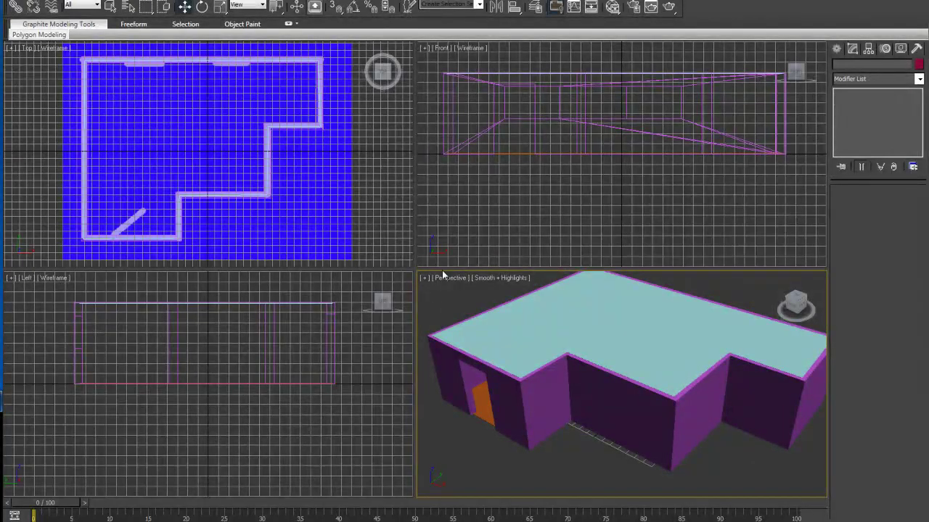
Raise the ceiling along Z to about 202, well above the walls, to open up the room from above
click(532, 401)
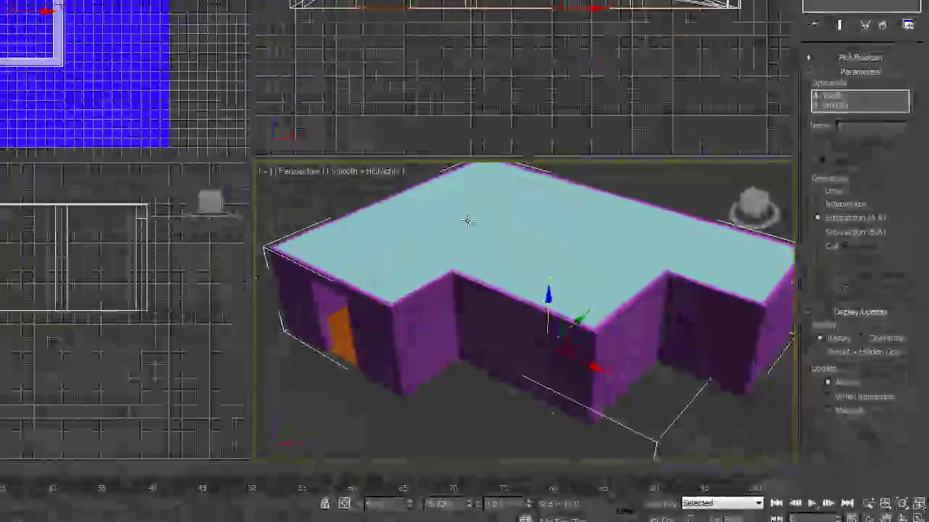
click(504, 219)
drag(549, 212, 564, 56)
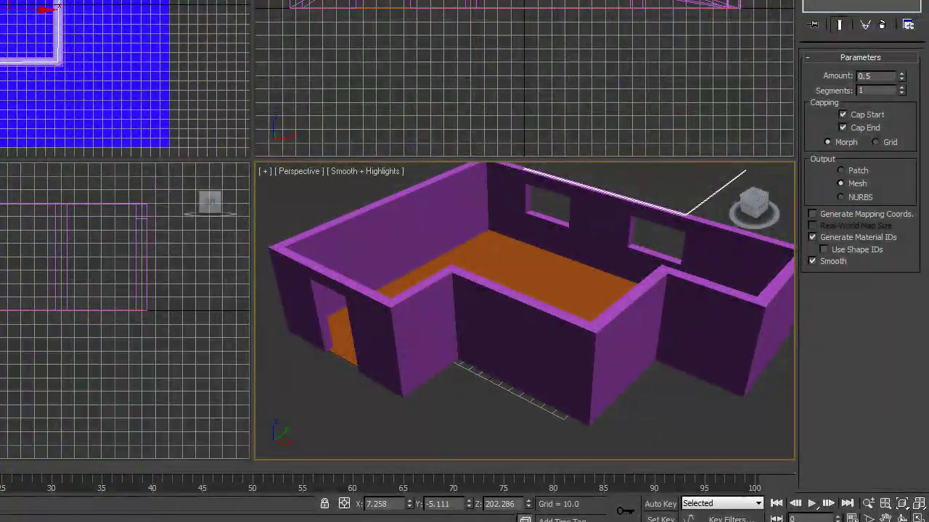
Orbit and zoom around the perspective model to inspect the walls, openings and floor from several sides
click(903, 518)
drag(557, 250, 486, 292)
middle_drag(486, 292, 503, 294)
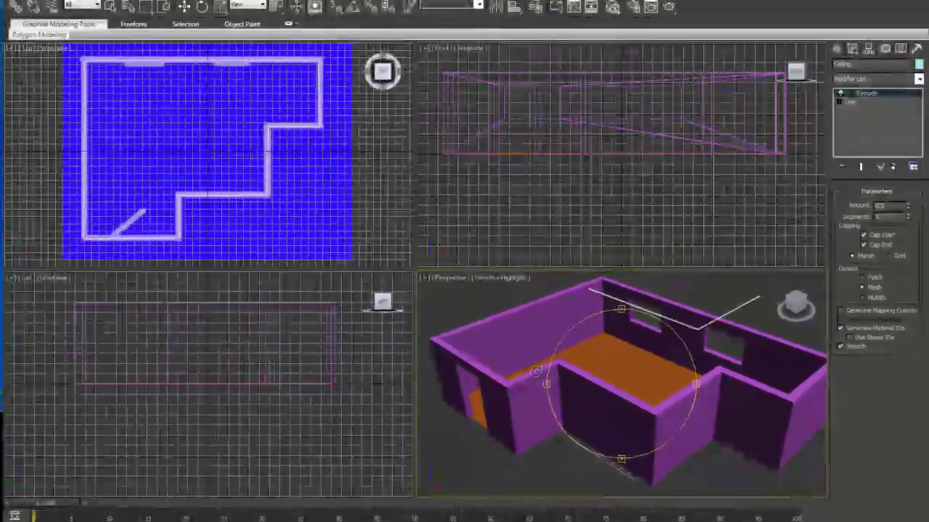
drag(557, 371, 614, 383)
scroll(617, 356, up, 3)
scroll(606, 363, down, 4)
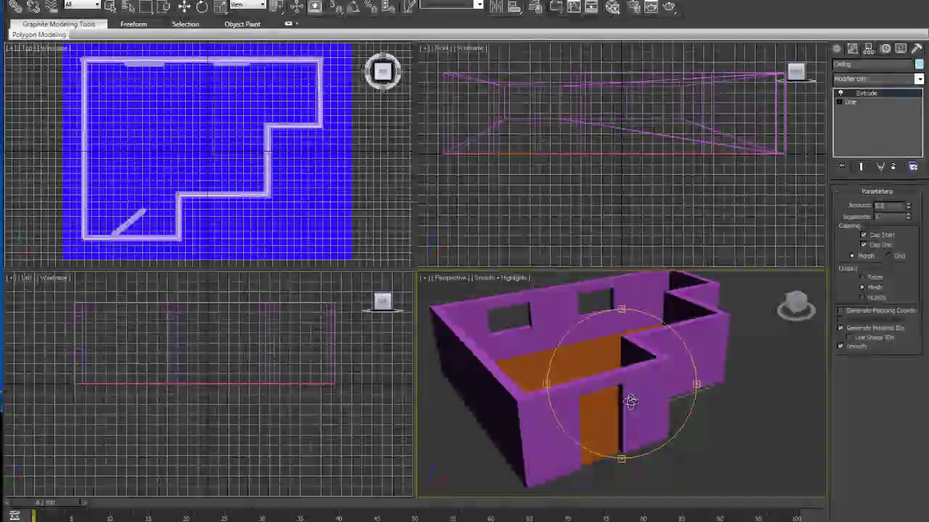
drag(594, 418, 580, 396)
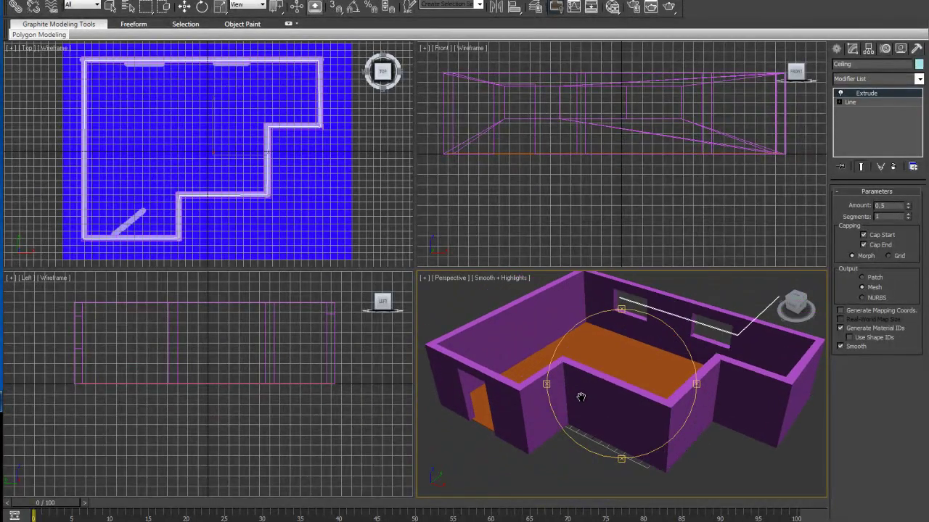